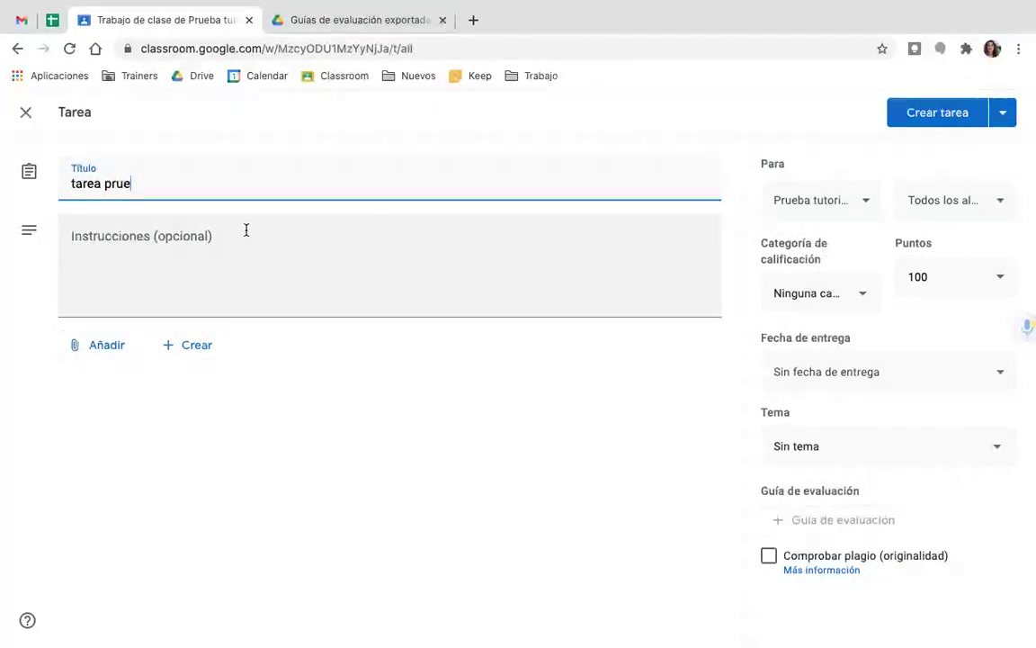
# - Title the assignment "tarea prueba rúbrica" and start creating a new rubric for it
pyautogui.write('brica')
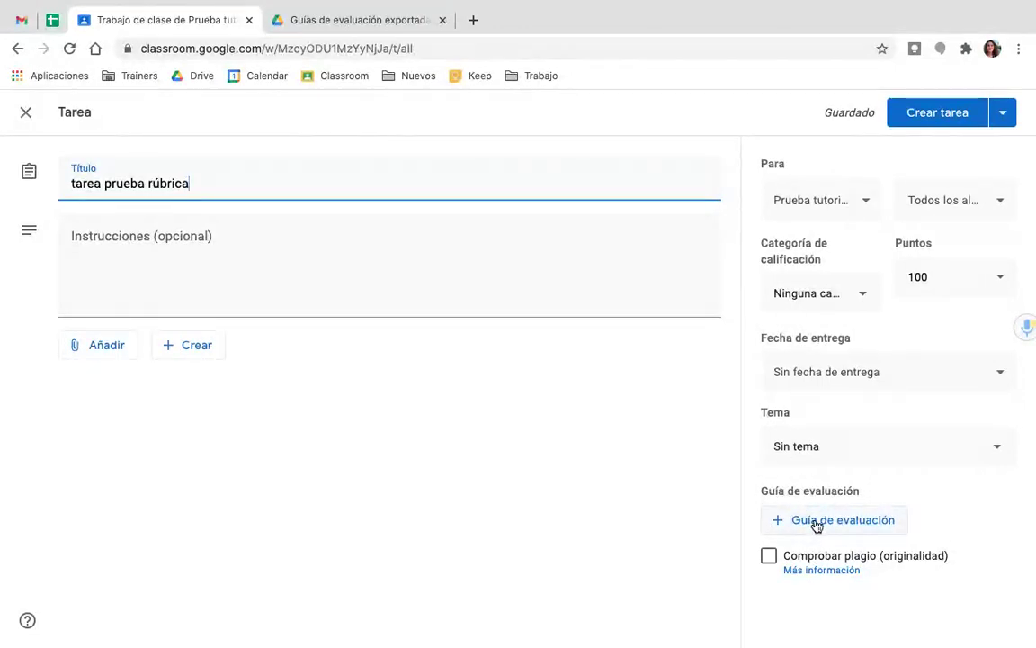
pyautogui.click(817, 521)
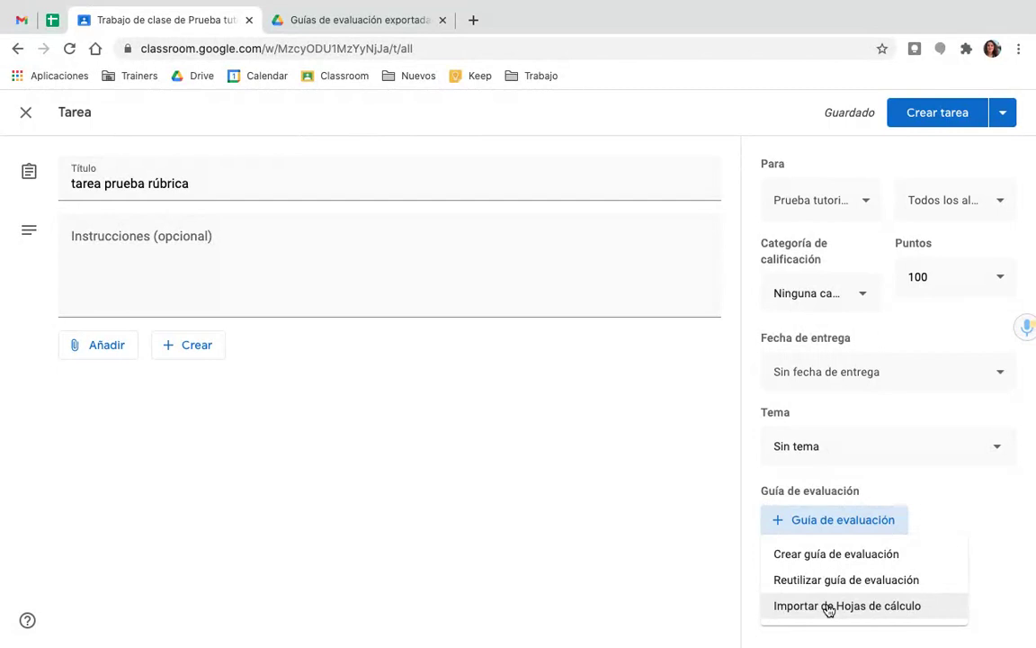
pyautogui.click(809, 557)
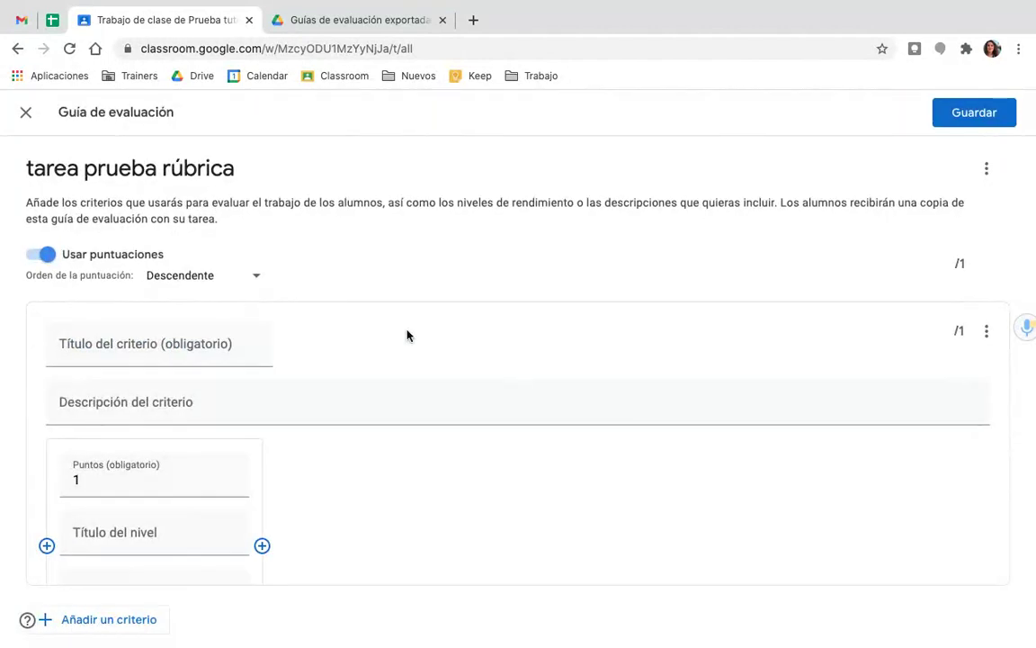
# - Set the rubric's score order to Descendente
pyautogui.scroll(-2, 324, 324)
pyautogui.scroll(2, 324, 324)
pyautogui.click(253, 279)
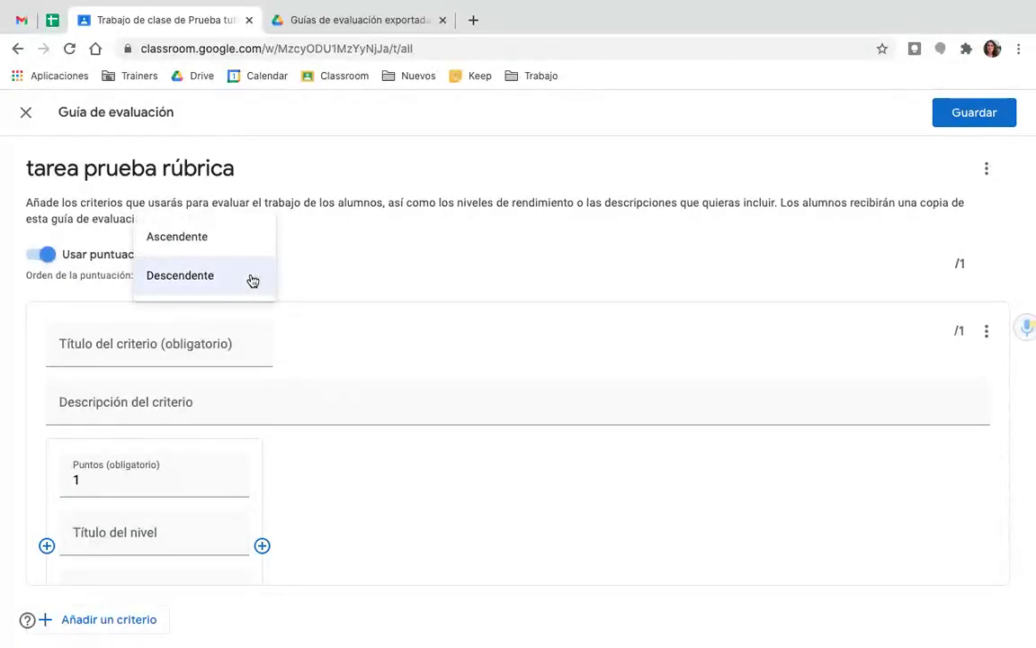
pyautogui.click(253, 276)
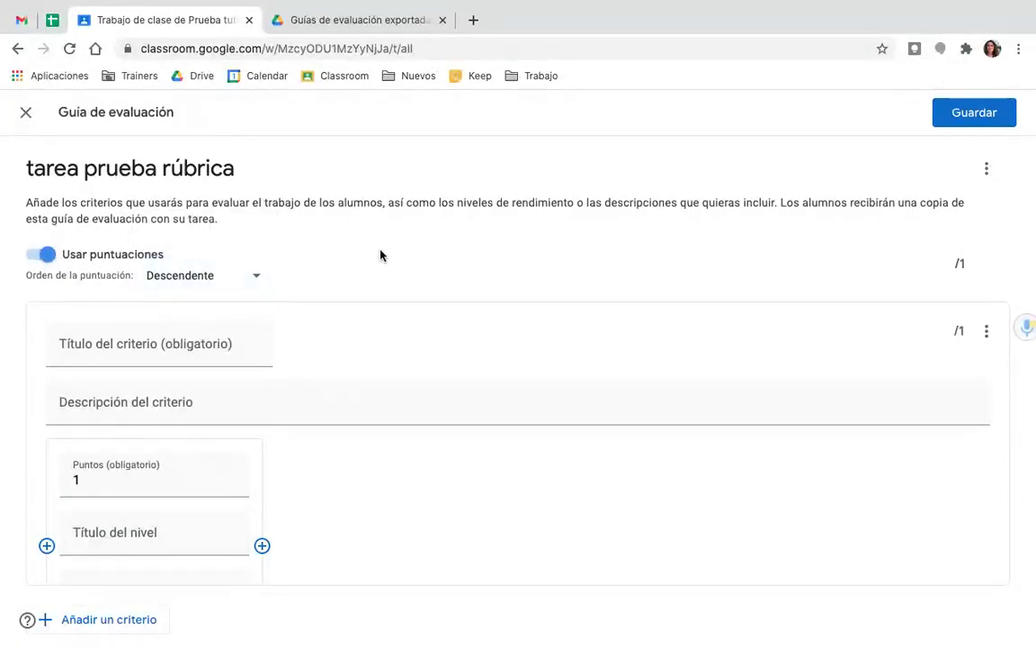
# - Title the first criterion "Criterio 1" and describe it as "Descripción criterio 1"
pyautogui.click(165, 353)
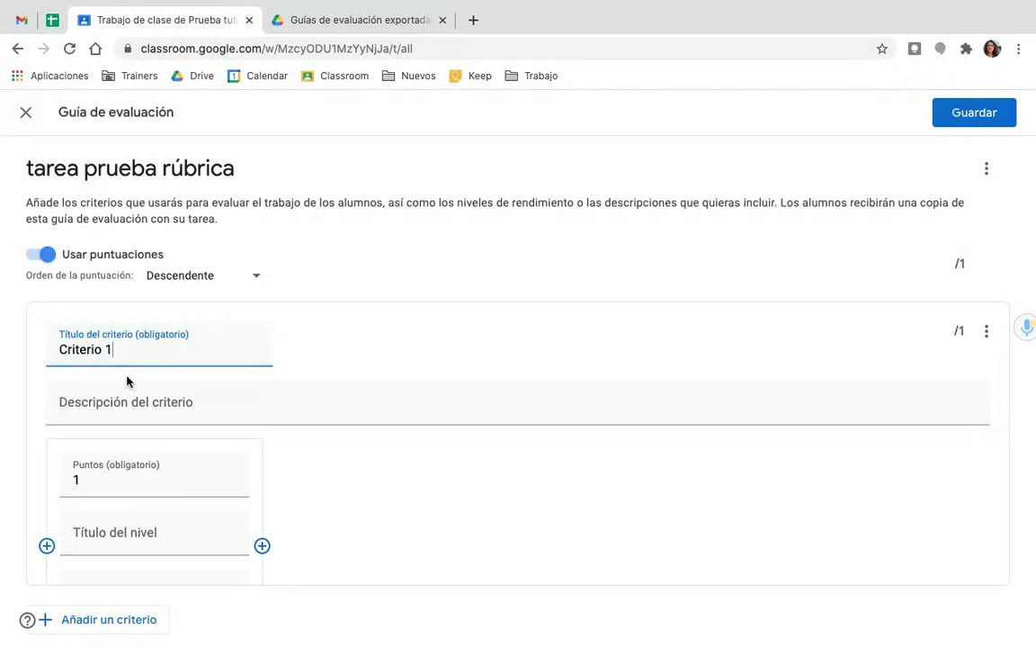
pyautogui.click(132, 412)
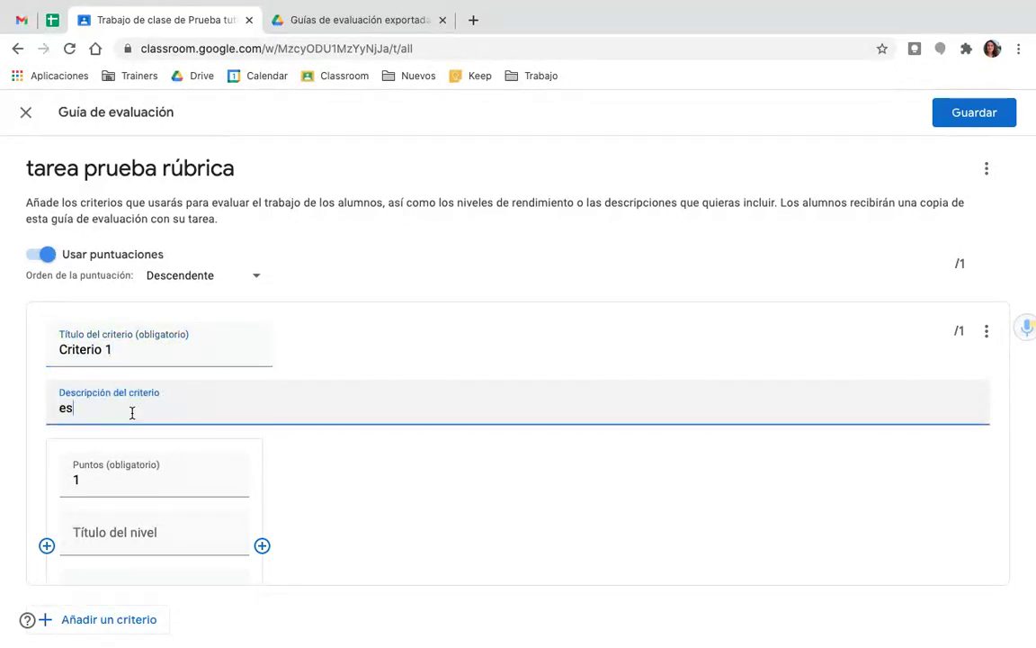
pyautogui.write('Descripción criterio 1')
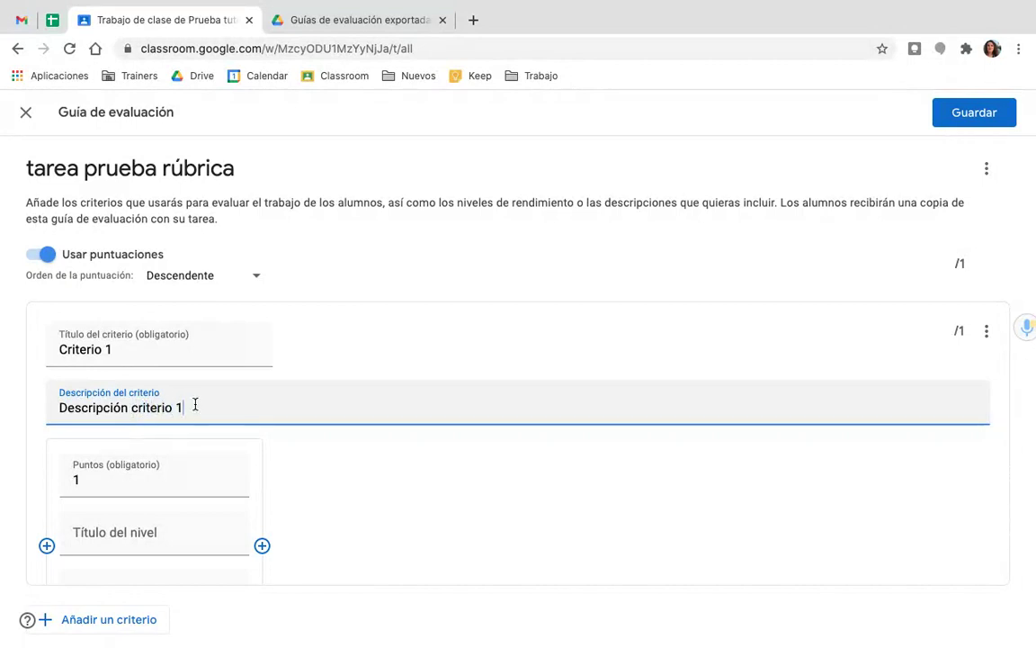
pyautogui.moveTo(194, 406); pyautogui.dragTo(33, 417)
# - Define the first level of Criterio 1 as 10 points, titled "Excelente", with the description "Descripción de excelente"
pyautogui.scroll(-2, 126, 397)
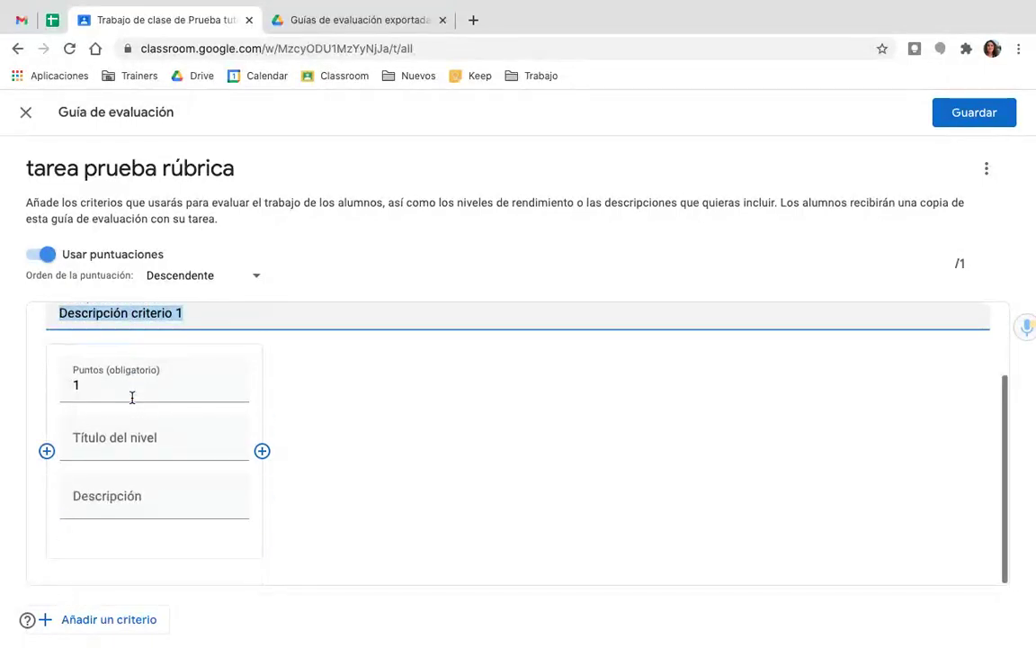
pyautogui.click(94, 396)
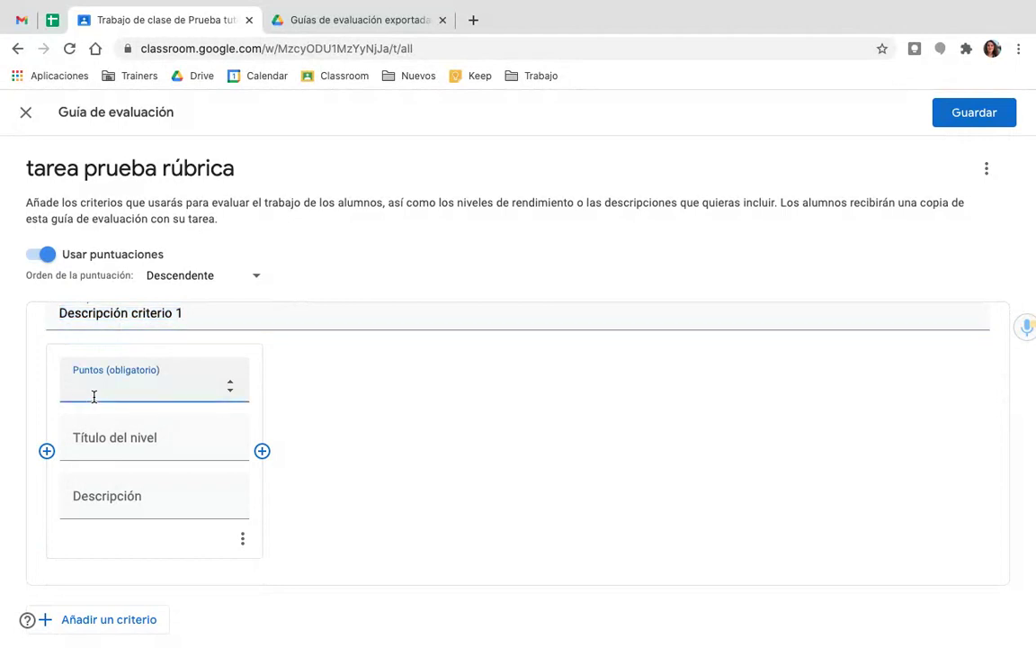
pyautogui.write('10')
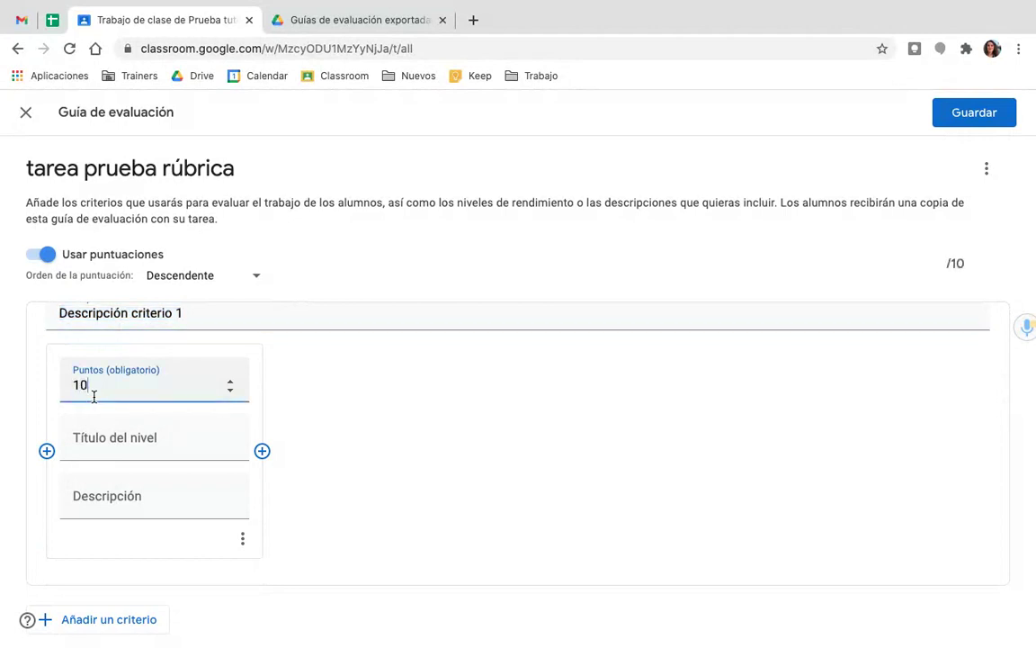
pyautogui.click(103, 449)
pyautogui.write('Excelente')
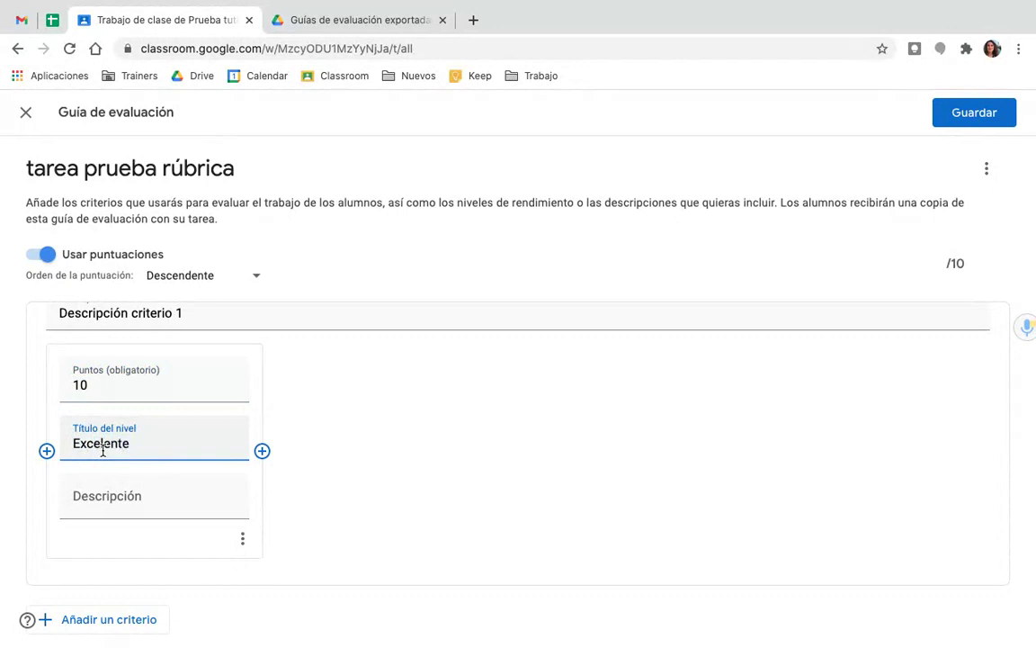
pyautogui.click(126, 501)
pyautogui.write('Descripción de excelente')
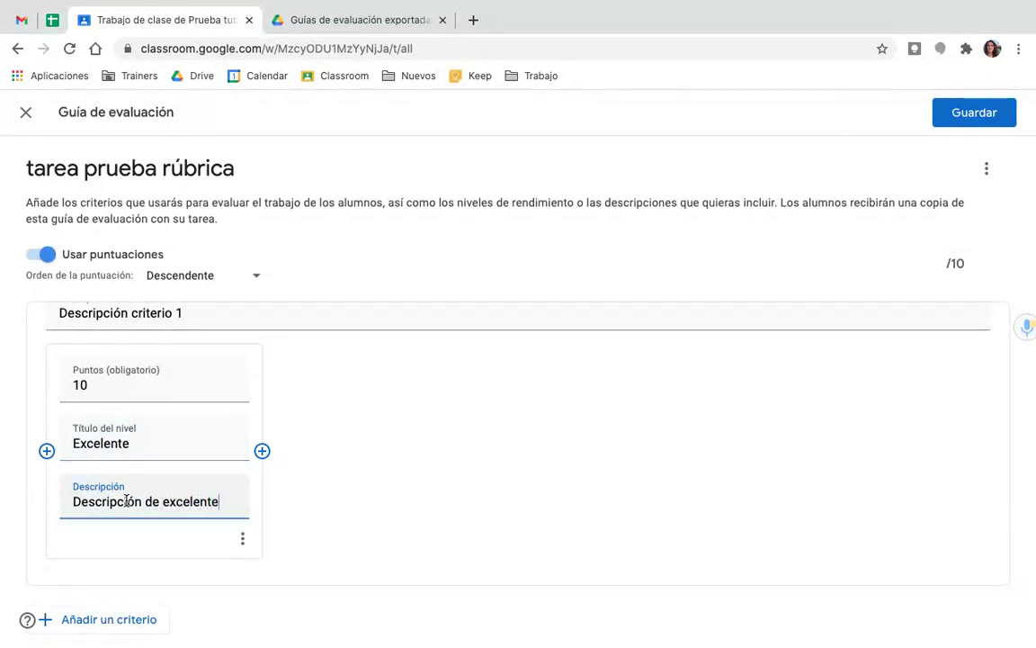
# - Add a second level to Criterio 1 worth 7 points, titled "Notable", with the description "Descripción de notable"
pyautogui.click(263, 452)
pyautogui.write('7')
pyautogui.click(311, 440)
pyautogui.write('Notable')
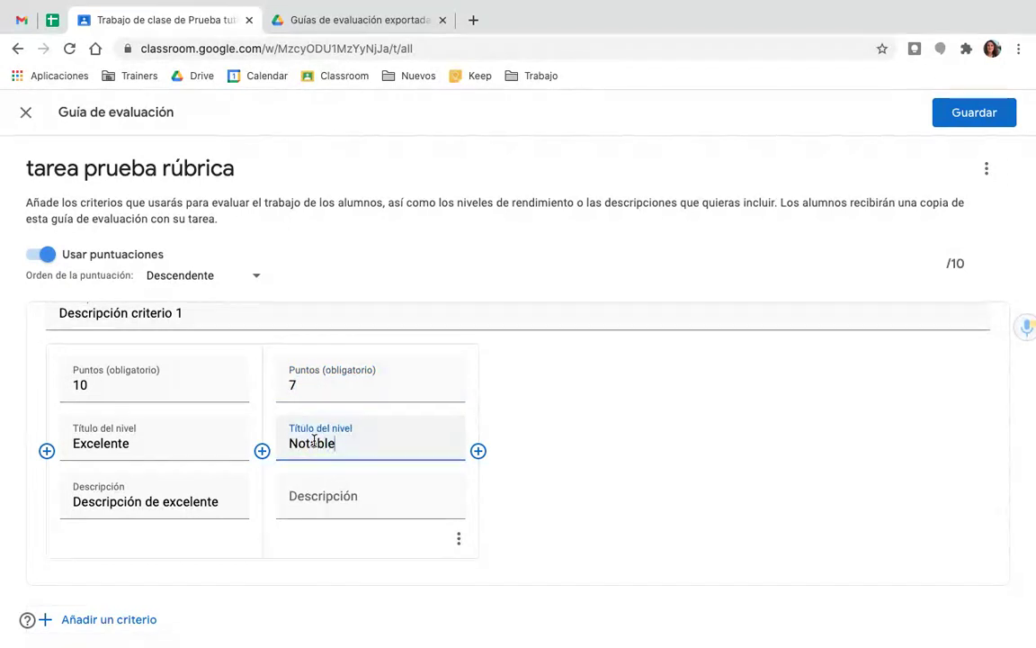
pyautogui.click(322, 502)
pyautogui.write('Descripción de notable')
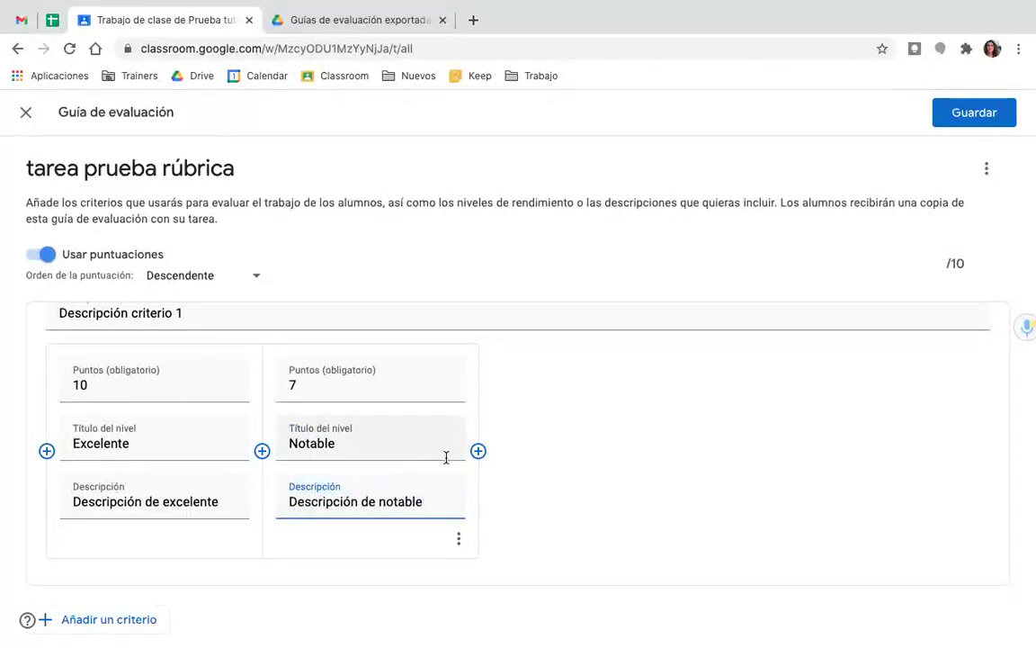
# - Add a third level to Criterio 1 worth 5 points, titled "Suficiente", with the description "Descripción de suficiente"
pyautogui.click(478, 450)
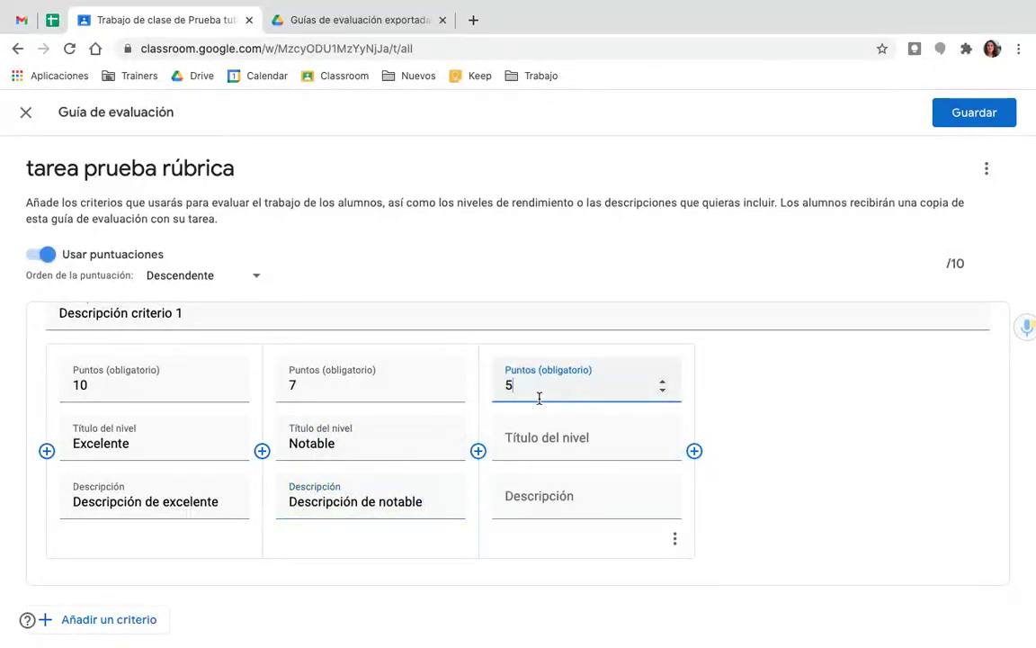
pyautogui.click(546, 438)
pyautogui.write('Sufi')
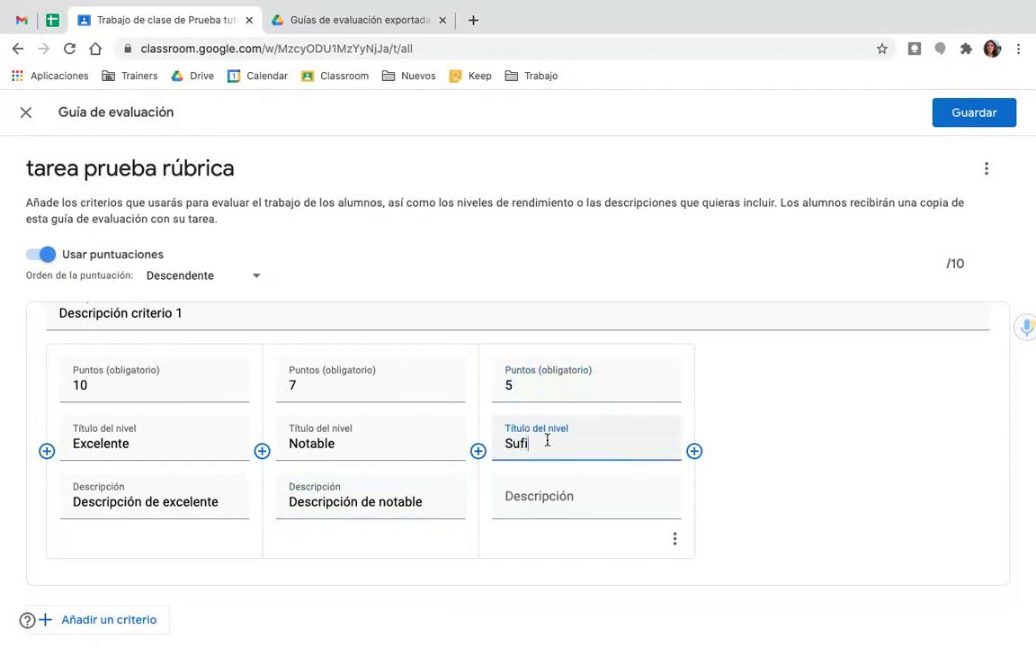
pyautogui.write('ciente')
pyautogui.click(551, 505)
pyautogui.write('Descripción de suficiente')
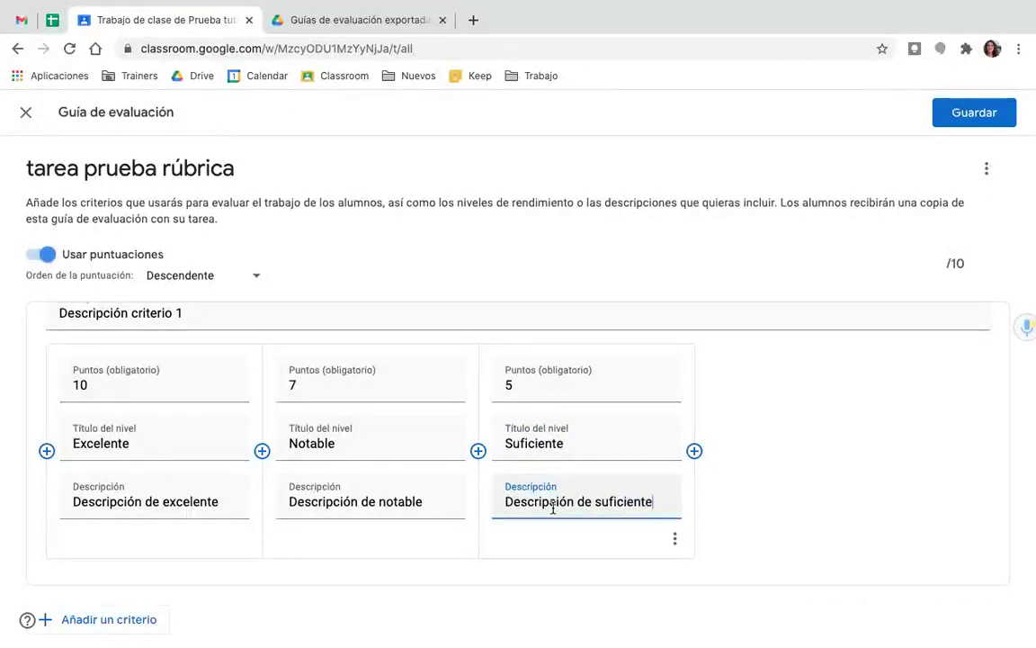
# - Add a fourth level to Criterio 1 worth 3 points, titled "Insuficiente", with the description "Descripción de insuficiente"
pyautogui.click(694, 451)
pyautogui.write('3')
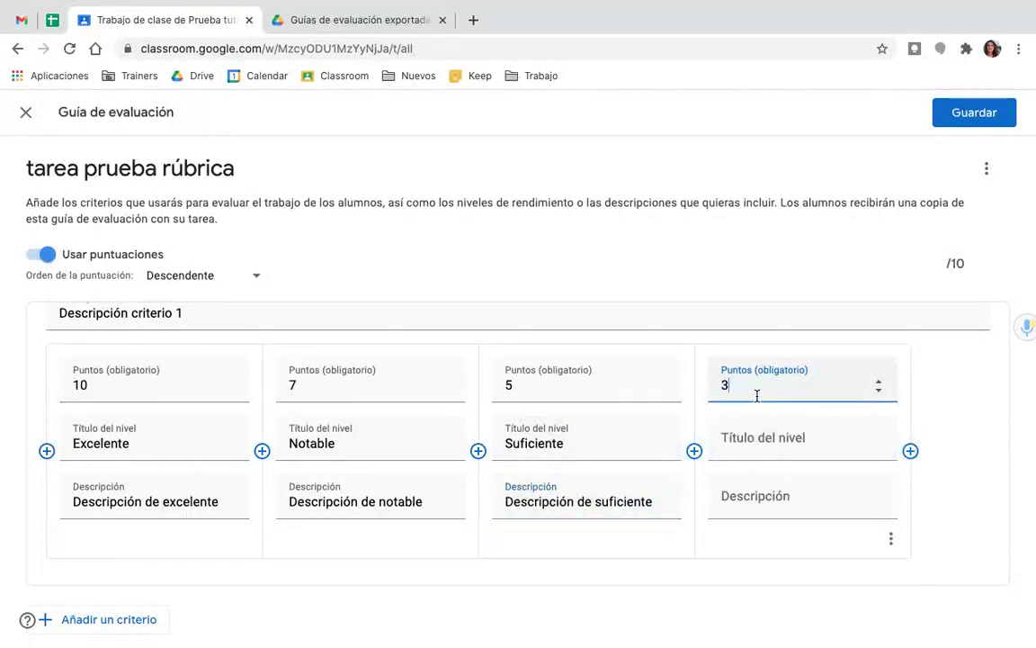
pyautogui.click(763, 449)
pyautogui.write('Insuficiente')
pyautogui.click(746, 494)
pyautogui.write('Des')
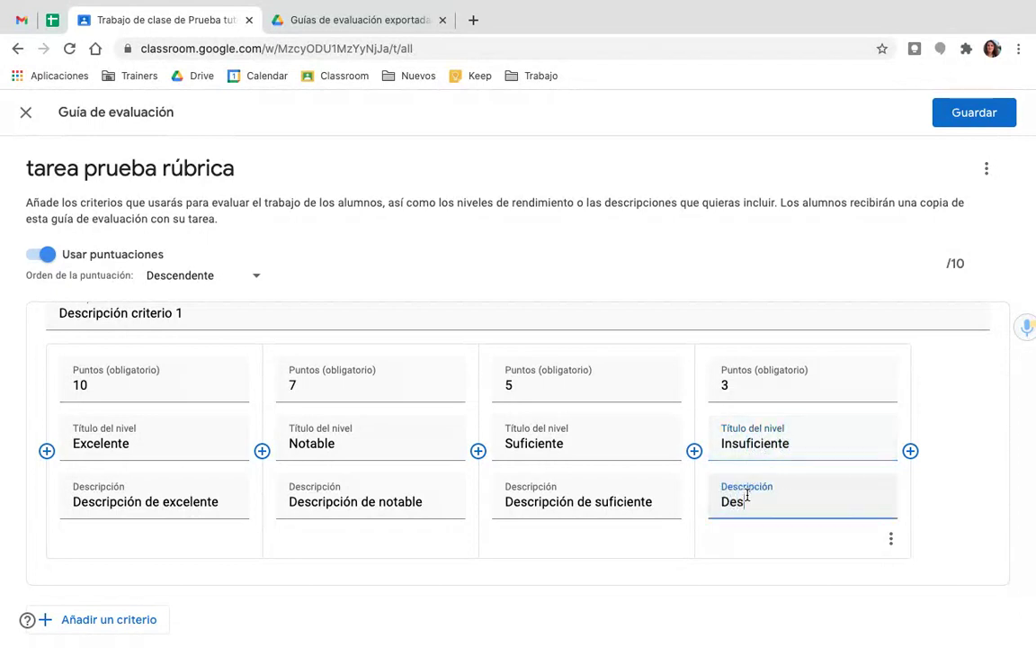
pyautogui.write('cripción de insu')
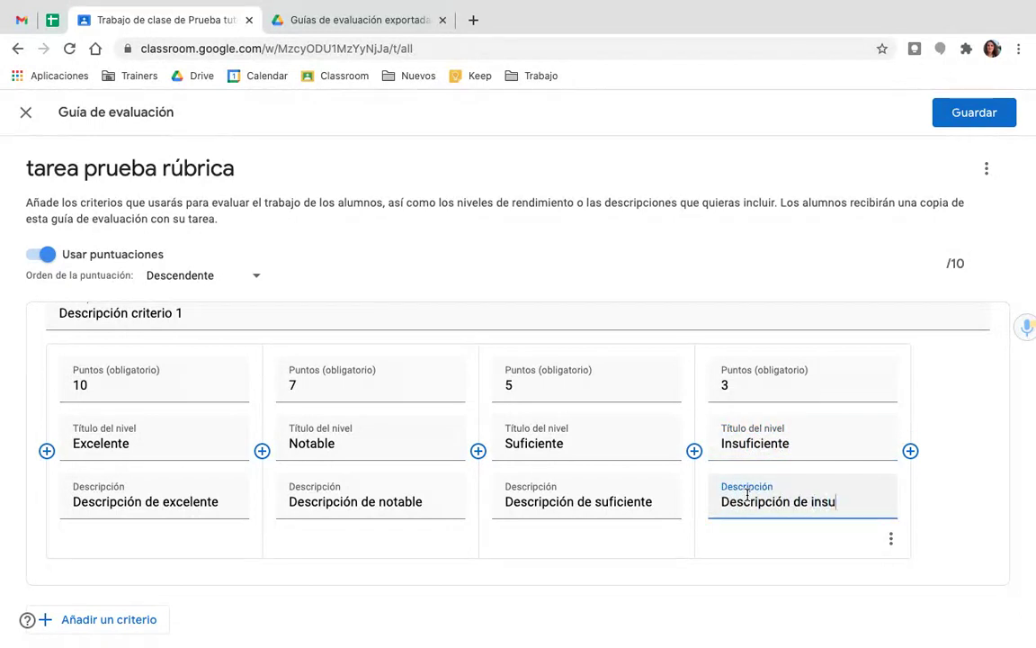
pyautogui.write('ficiente')
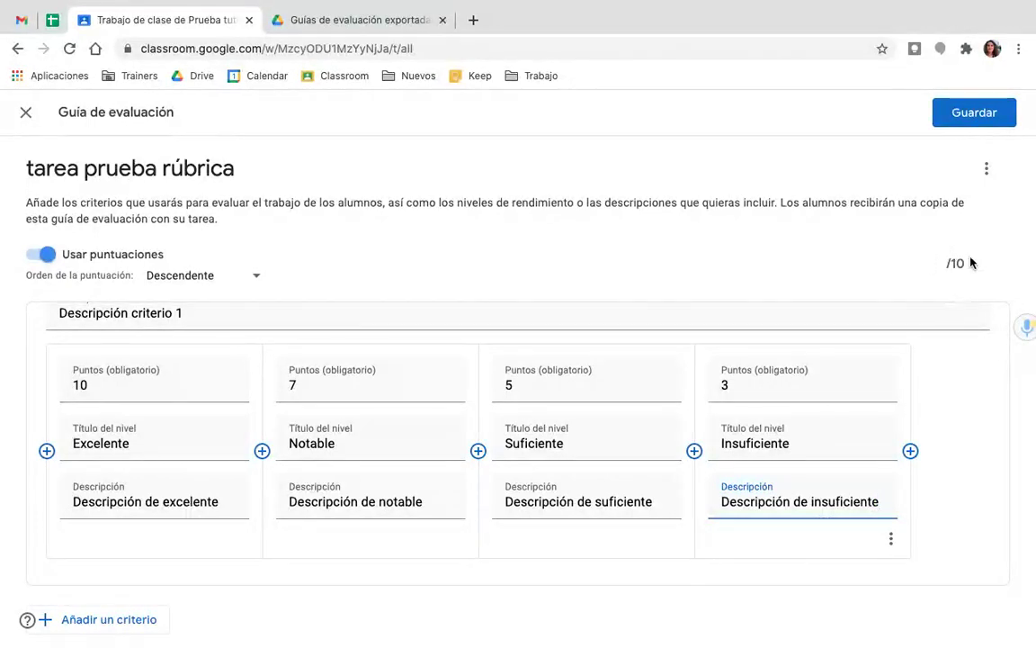
# - Duplicate Criterio 1 together with its four levels
pyautogui.scroll(2, 625, 411)
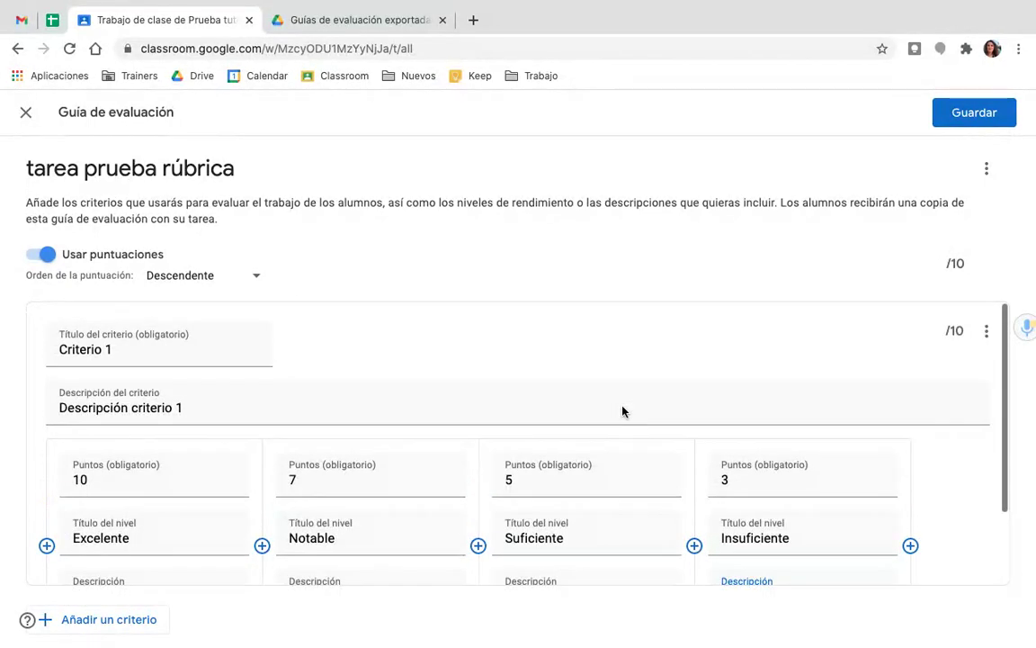
pyautogui.click(987, 333)
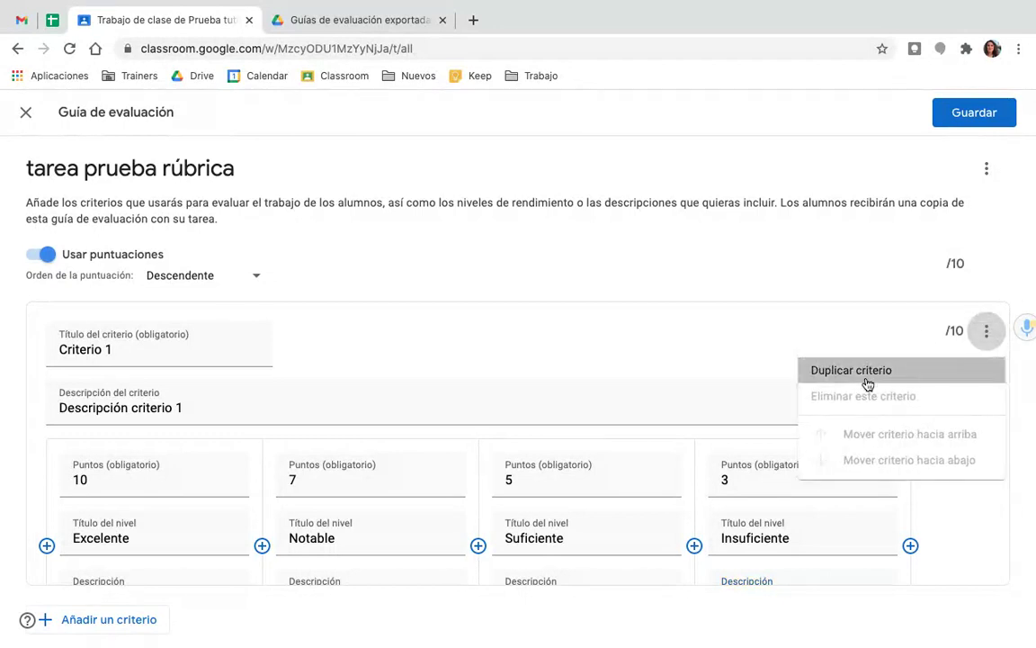
pyautogui.click(866, 376)
# - Rename the duplicated criterion "Criterio 2" and change its description to "Descripción criterio 2"
pyautogui.scroll(-1, 454, 459)
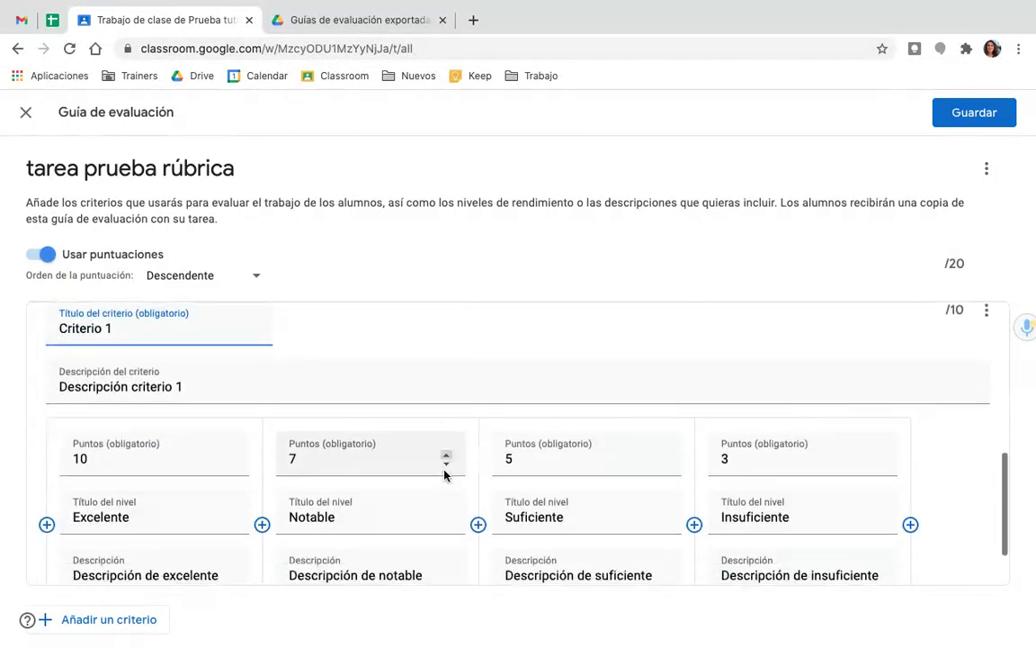
pyautogui.click(162, 326)
pyautogui.press('BackSpace')
pyautogui.press('BackSpace')
pyautogui.write('2')
pyautogui.click(190, 382)
pyautogui.write('2')
# - Duplicate Criterio 2 to add a third criterion to the rubric
pyautogui.scroll(-3, 192, 478)
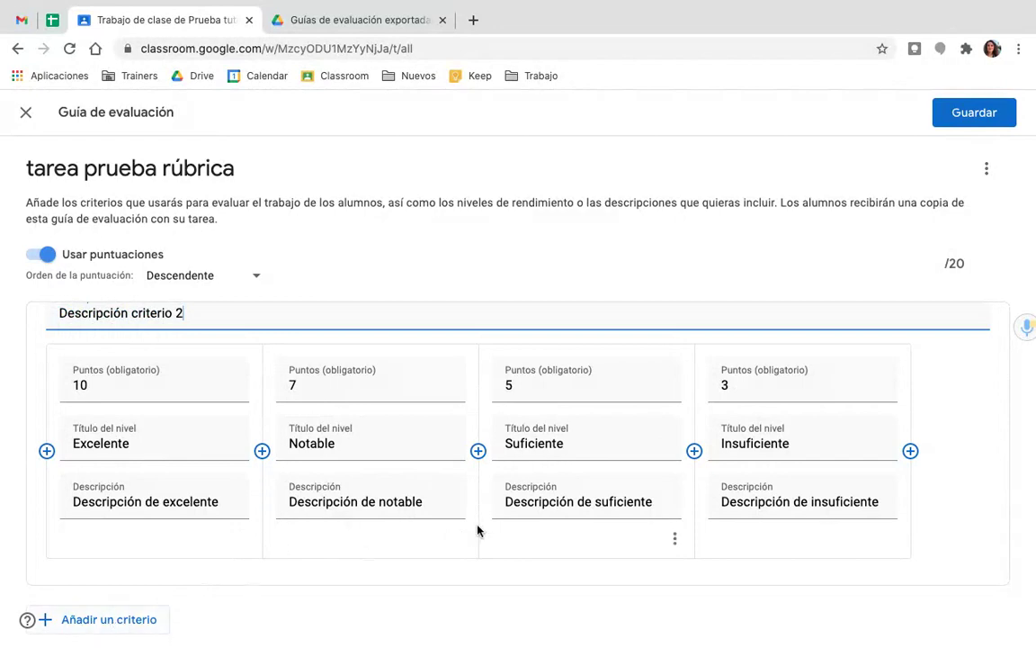
pyautogui.scroll(-3, 1016, 364)
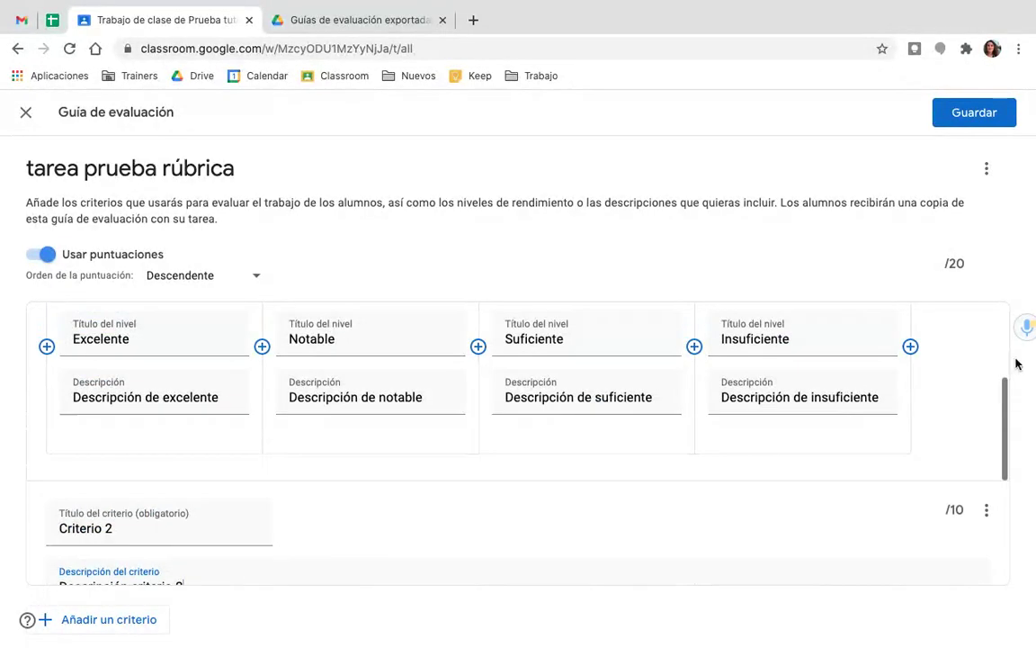
pyautogui.click(987, 509)
pyautogui.click(852, 527)
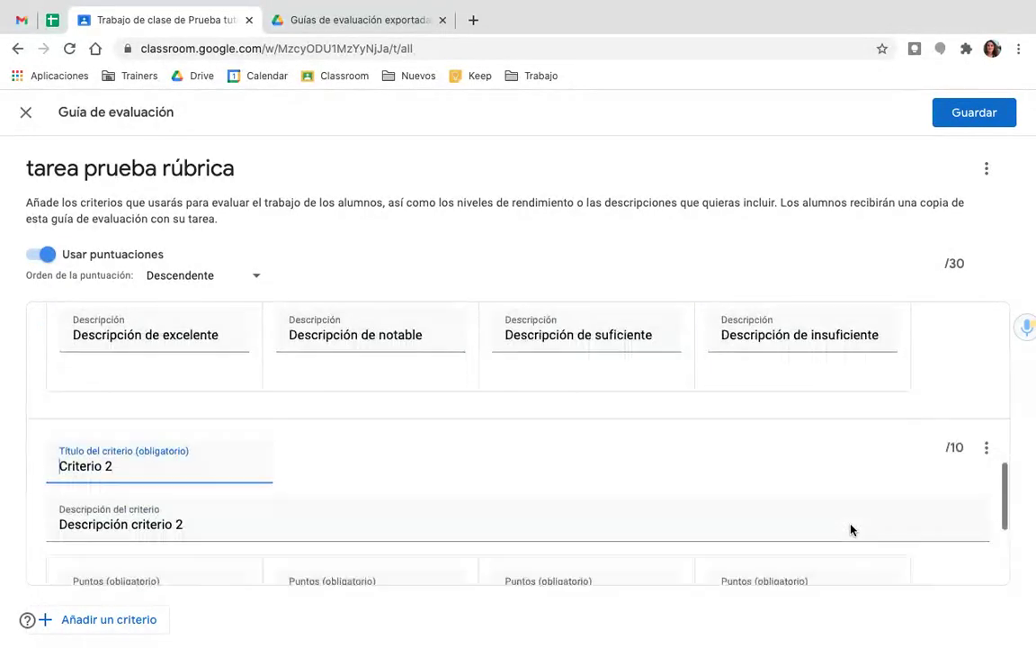
# - Check the rubric's criteria and save the rubric to the assignment
pyautogui.scroll(3, 852, 530)
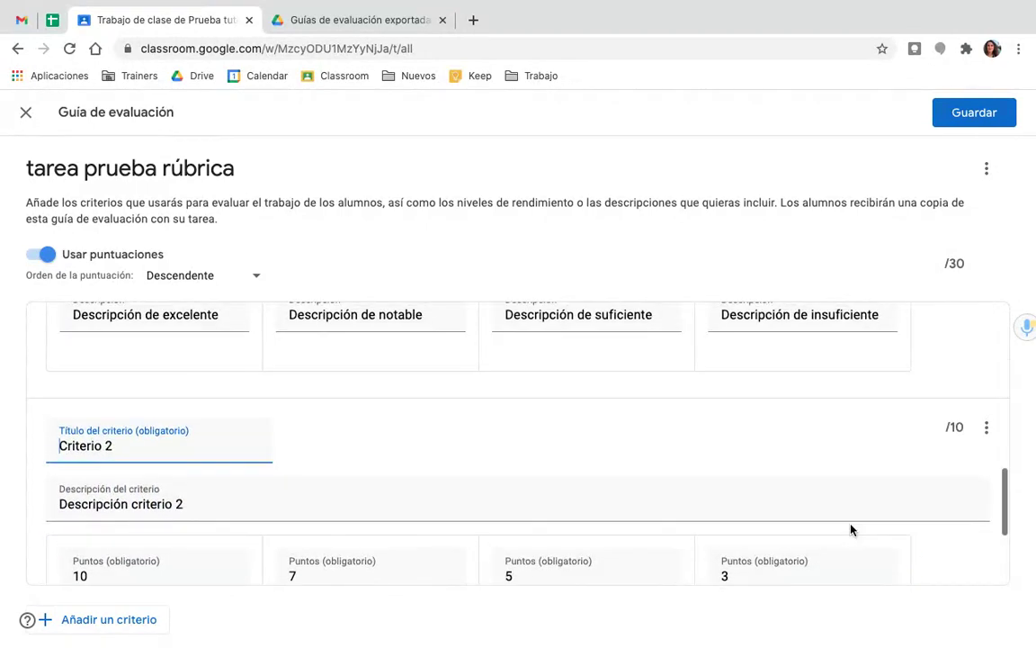
pyautogui.scroll(2, 676, 378)
pyautogui.scroll(-3, 675, 377)
pyautogui.scroll(2, 675, 372)
pyautogui.scroll(-2, 675, 372)
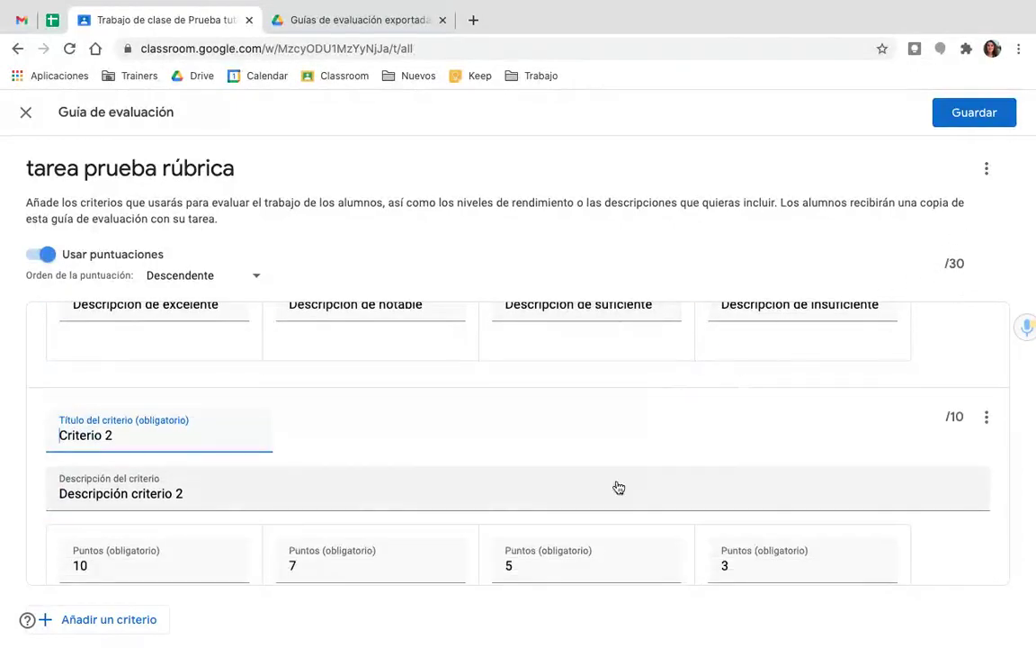
pyautogui.scroll(-2, 612, 487)
pyautogui.scroll(3, 613, 490)
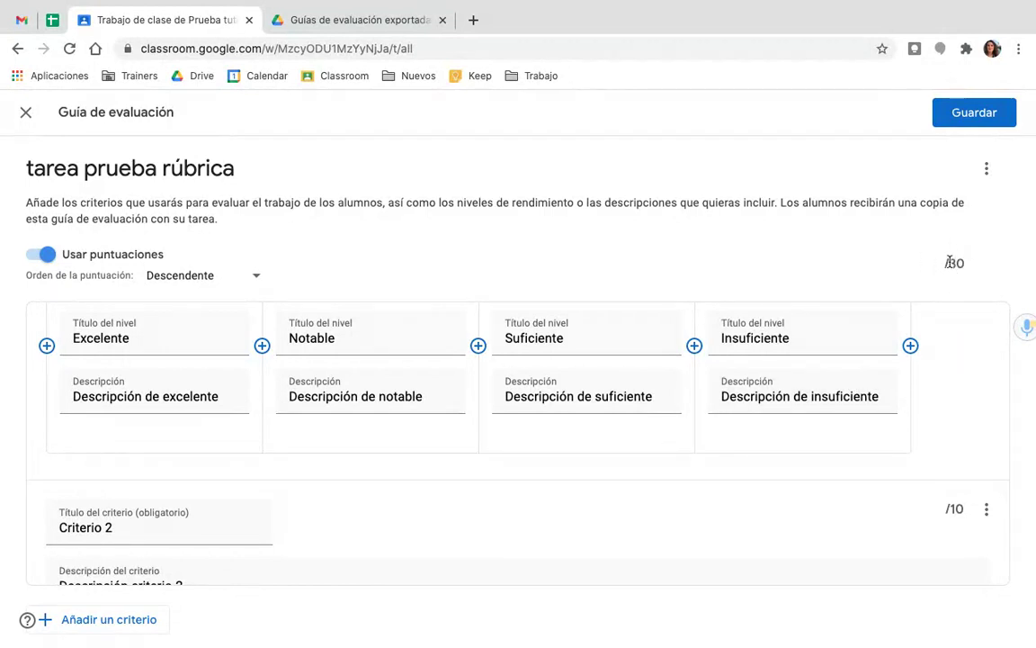
pyautogui.click(974, 112)
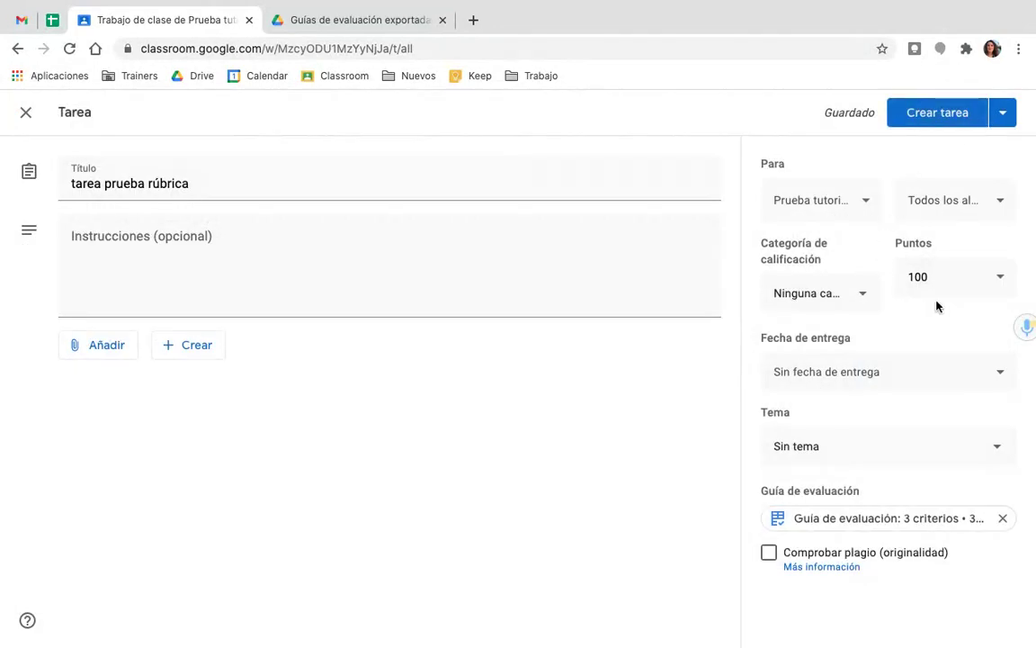
# - Create the assignment "tarea prueba rúbrica" without a grading category
pyautogui.click(930, 266)
pyautogui.click(937, 114)
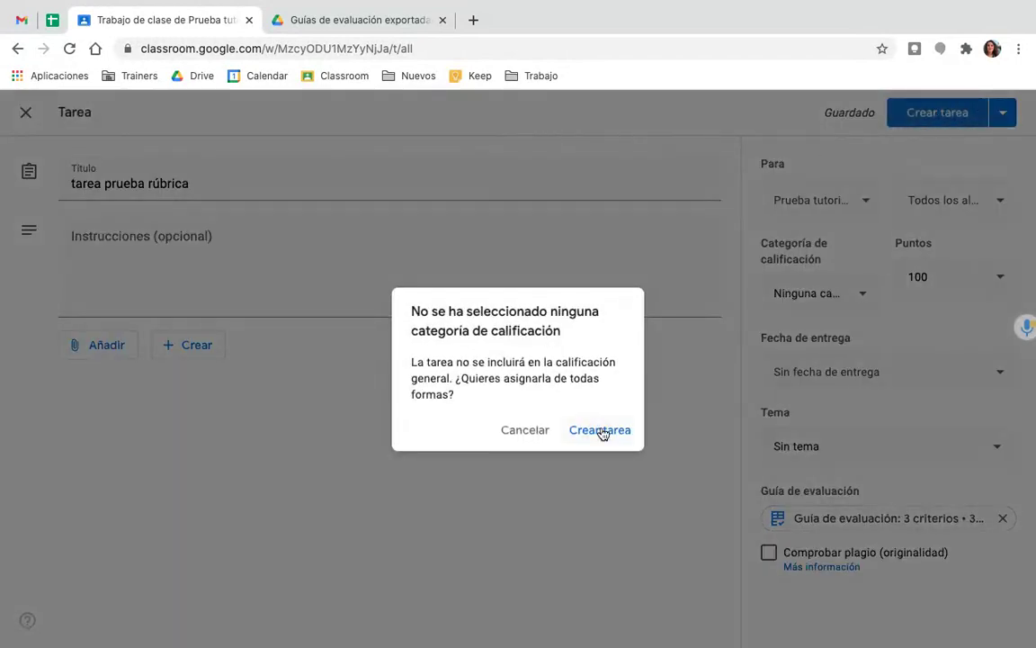
pyautogui.click(597, 430)
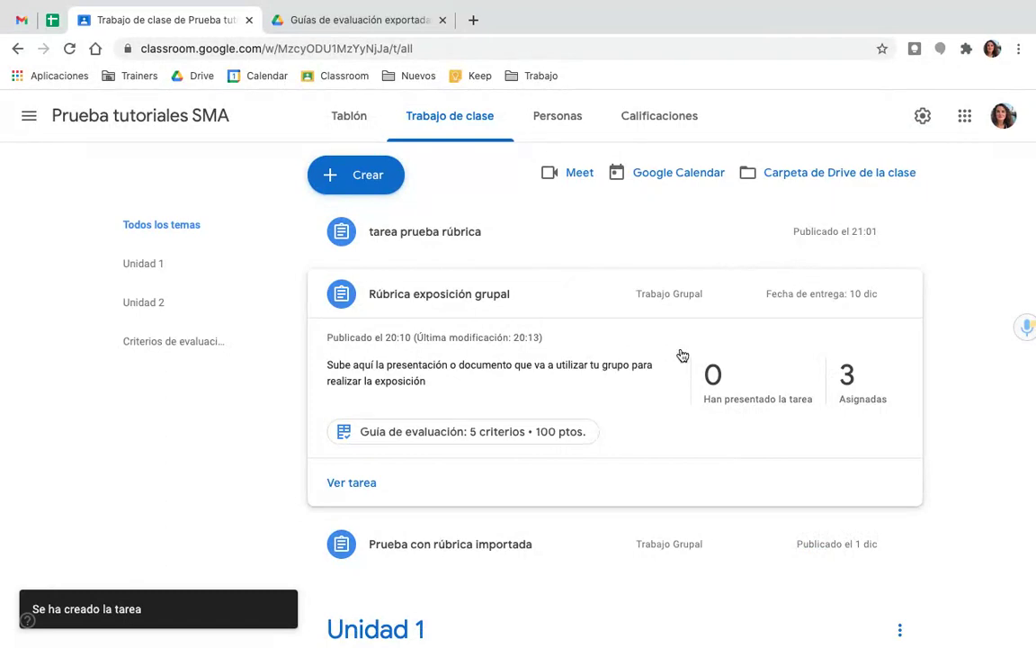
# - Switch to the student's Classroom window and open the full view of the assignment "tarea prueba rúbrica"
pyautogui.hotkey('ctrl', 'Up')
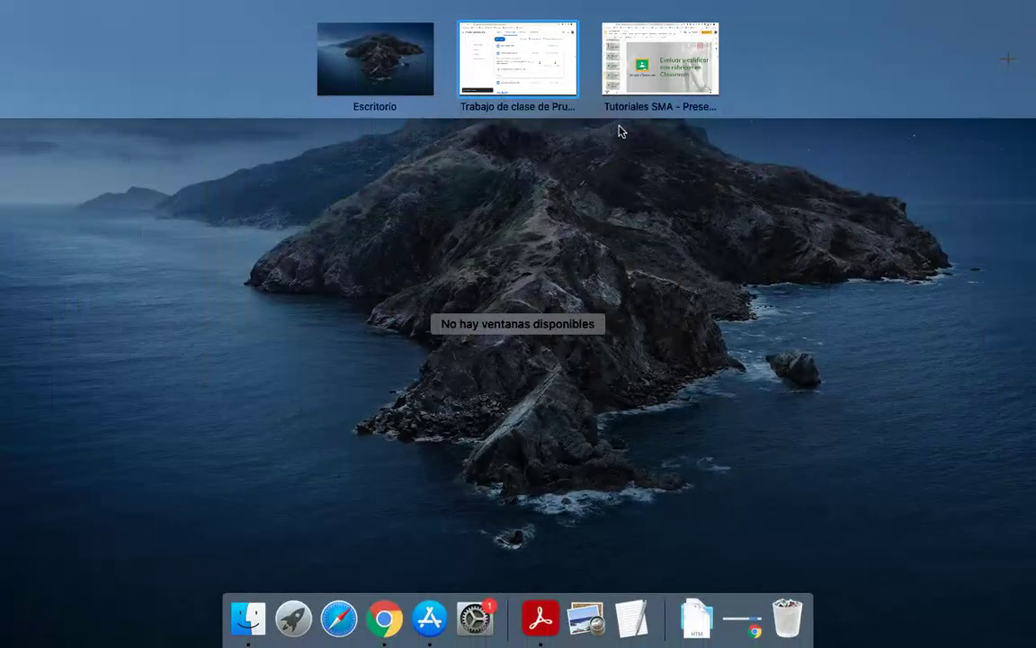
pyautogui.click(692, 48)
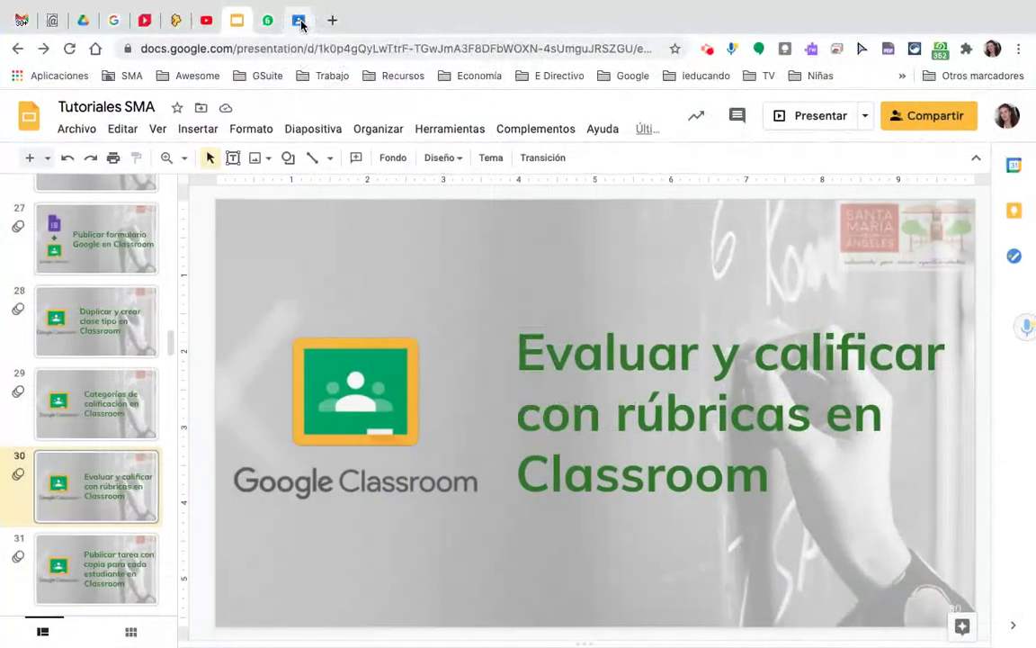
pyautogui.hotkey('ctrl', 'Left')
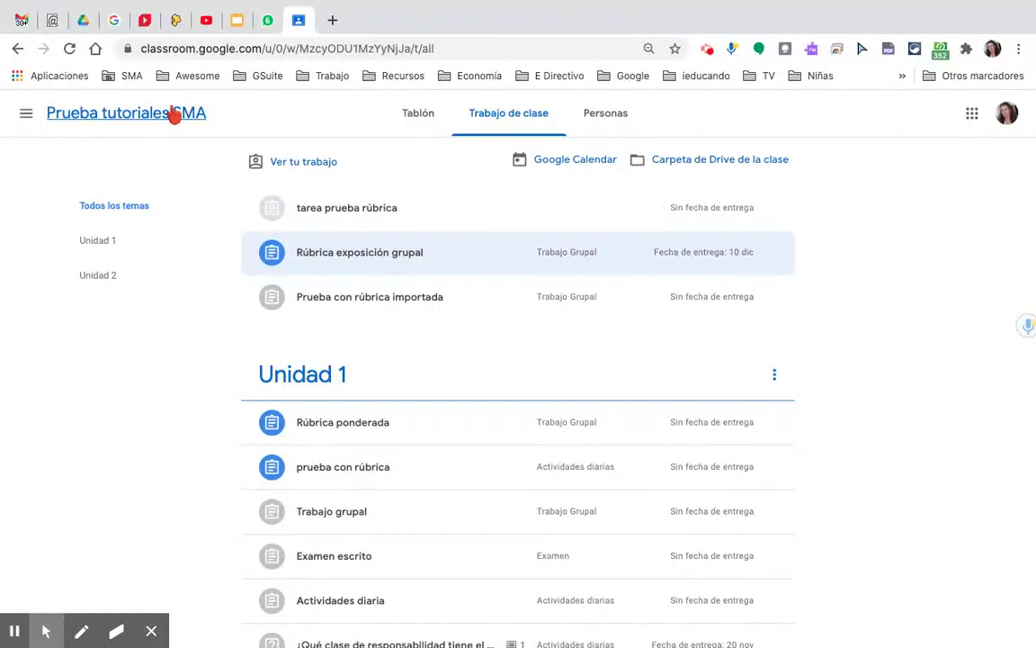
pyautogui.click(174, 114)
pyautogui.click(501, 121)
pyautogui.click(346, 207)
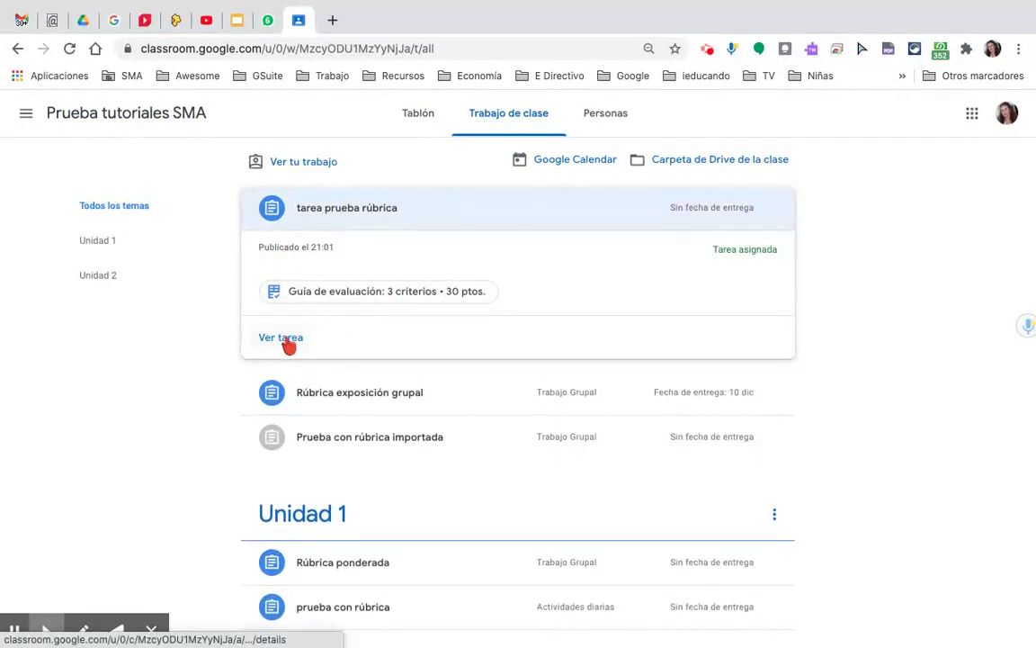
pyautogui.click(288, 344)
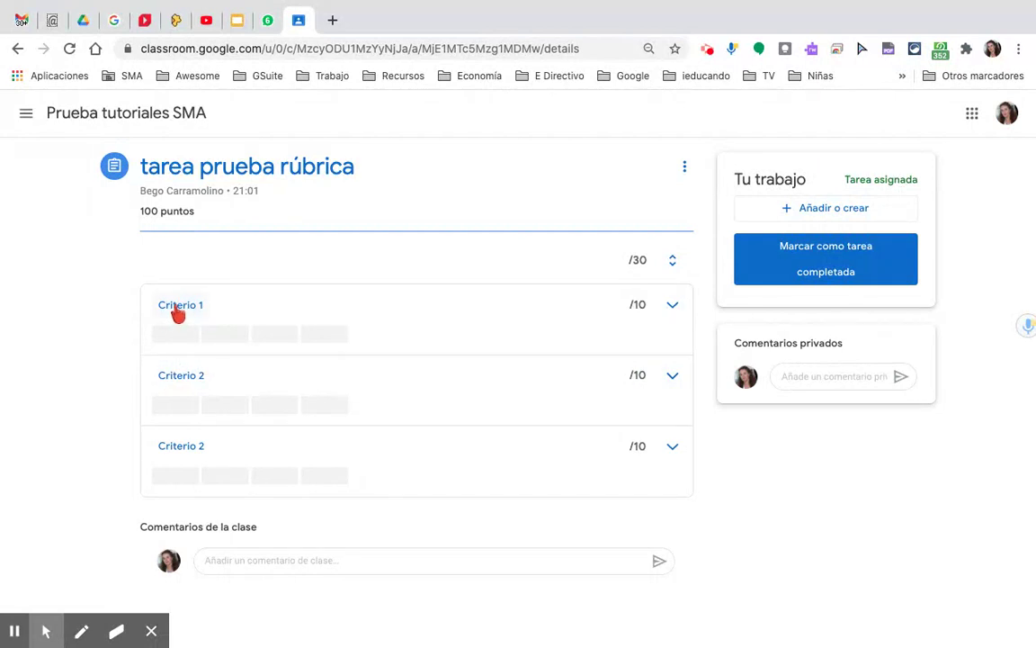
# - Examine the level descriptions and points of Criterio 1 and Criterio 2 in the student's view of the rubric
pyautogui.click(179, 310)
pyautogui.hscroll(2, 453, 411)
pyautogui.hscroll(-2, 452, 410)
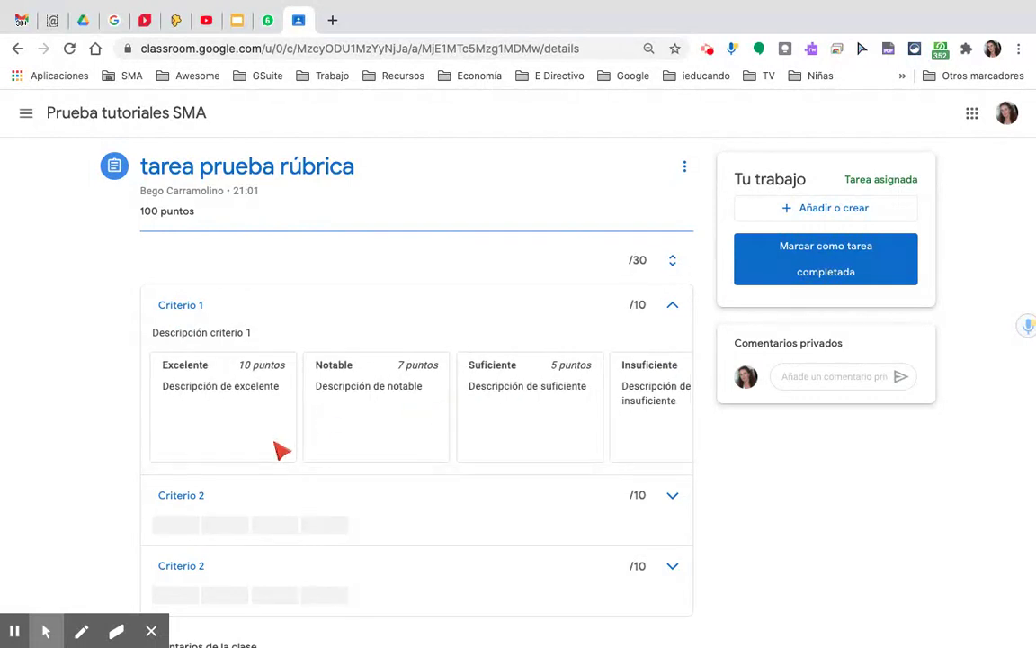
pyautogui.scroll(-2, 244, 444)
pyautogui.click(180, 418)
pyautogui.scroll(-1, 333, 450)
pyautogui.scroll(-1, 333, 448)
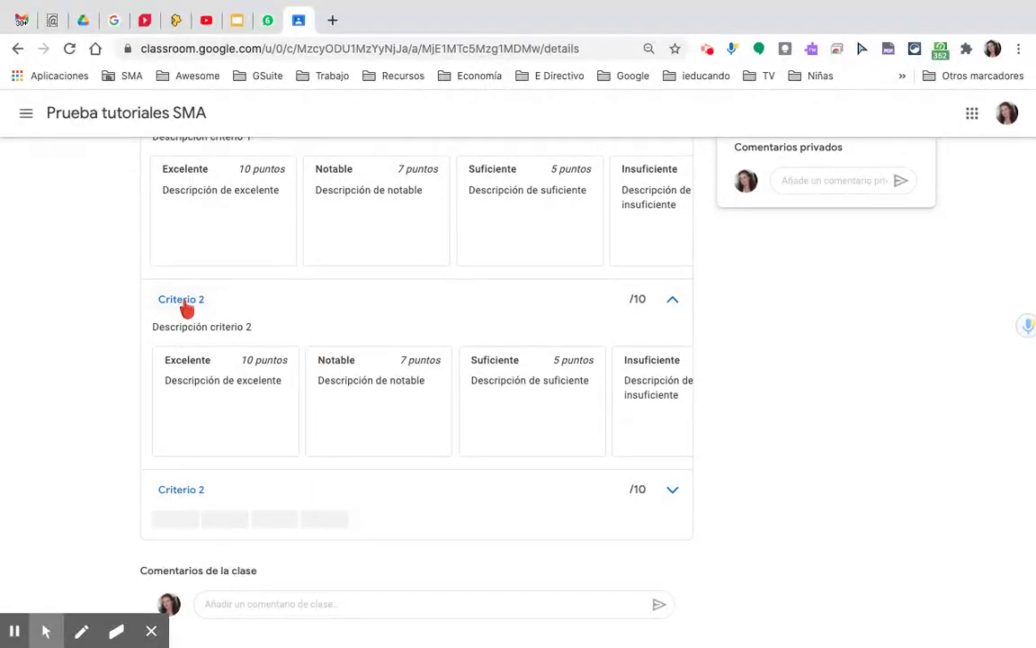
pyautogui.click(185, 305)
pyautogui.click(185, 428)
pyautogui.scroll(2, 428, 462)
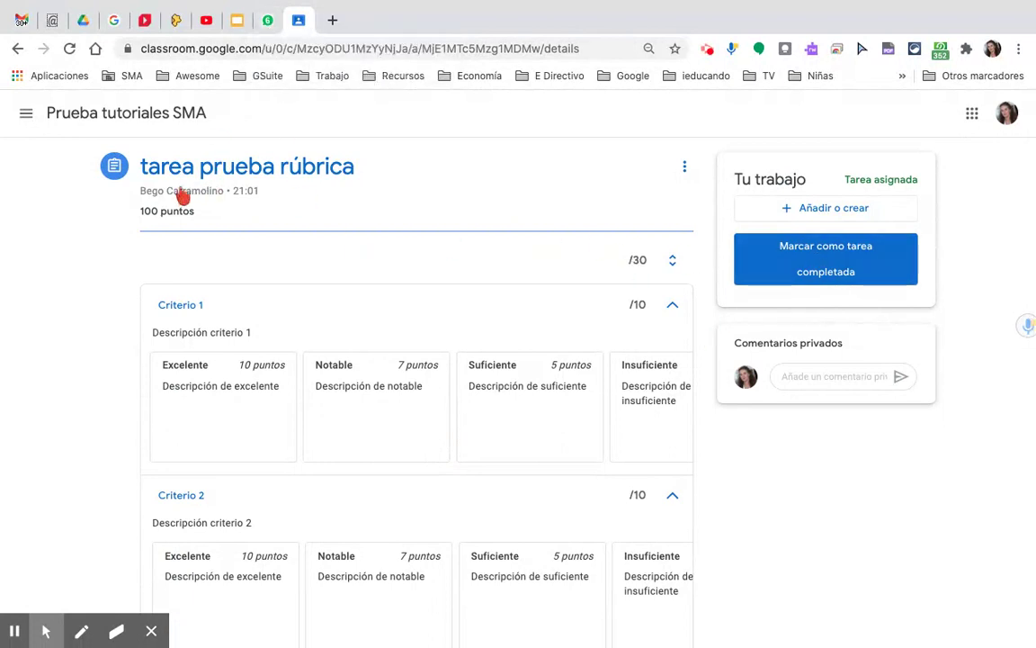
# - Return to the class's classwork list and open the assignment "Rúbrica exposición grupal" as the student
pyautogui.click(113, 125)
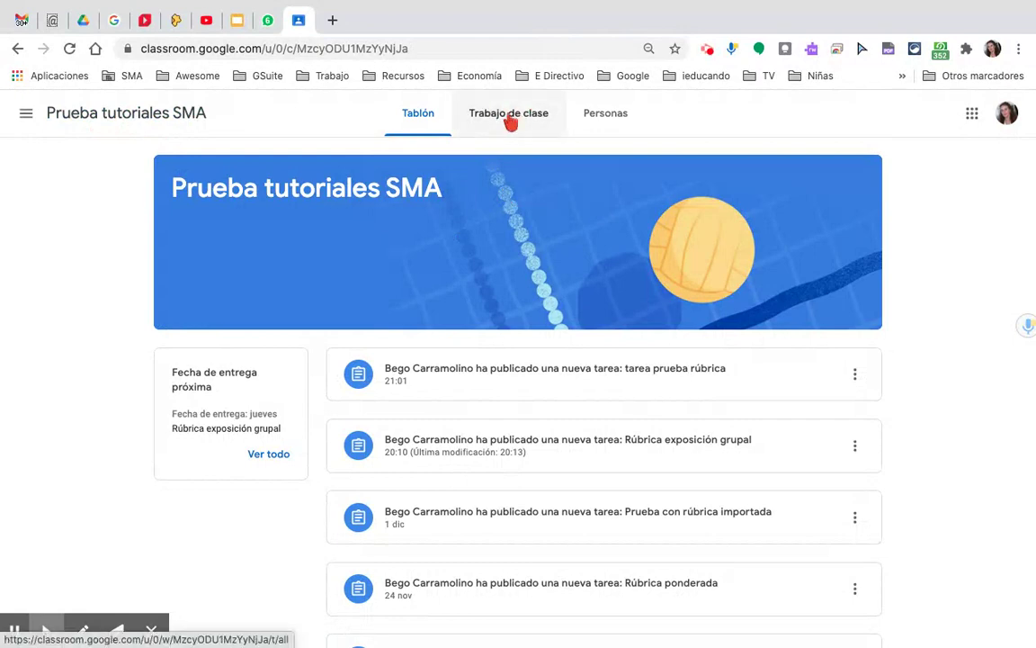
pyautogui.click(511, 121)
pyautogui.click(354, 216)
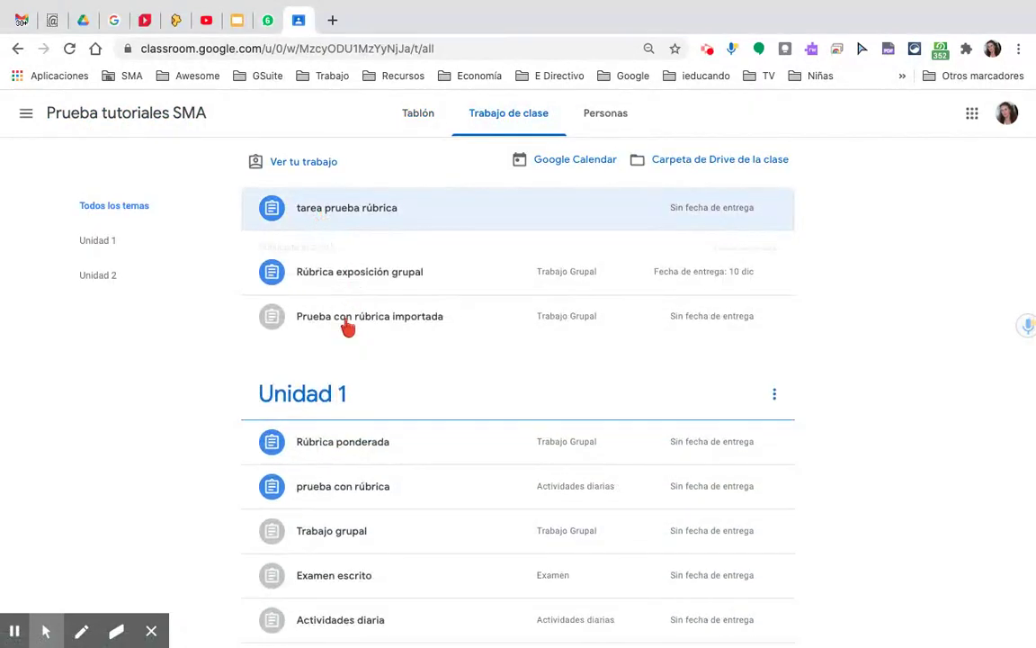
pyautogui.click(350, 259)
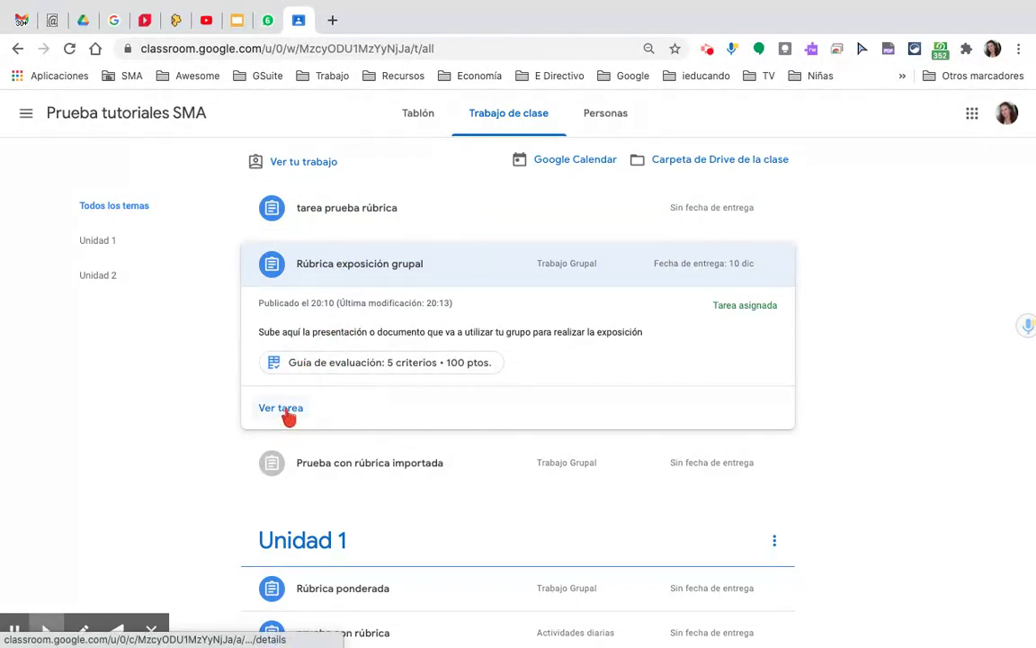
pyautogui.click(286, 413)
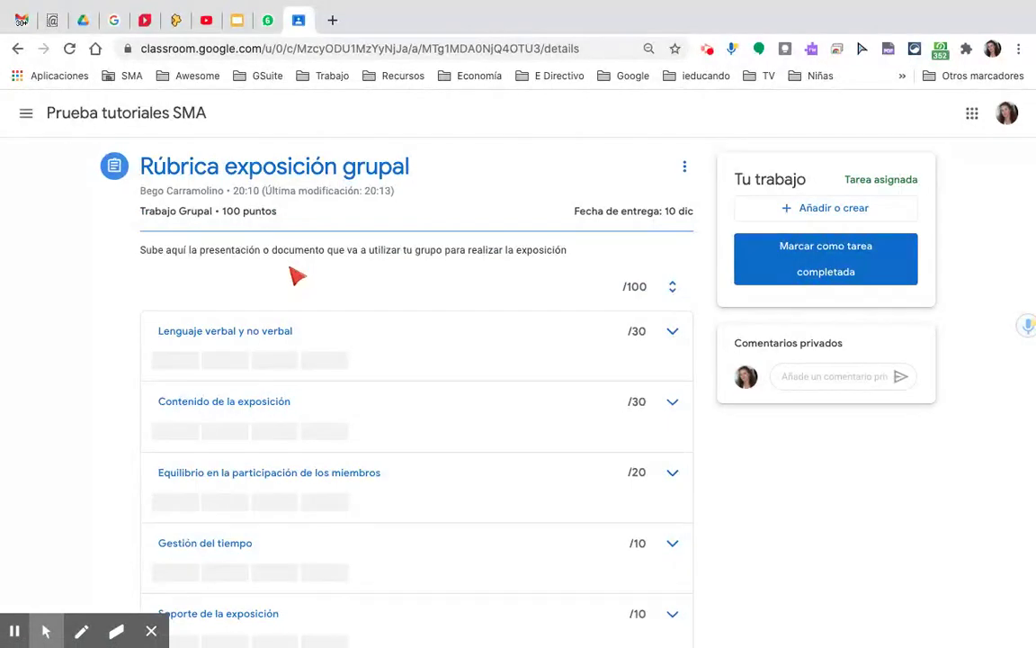
pyautogui.scroll(-2, 283, 364)
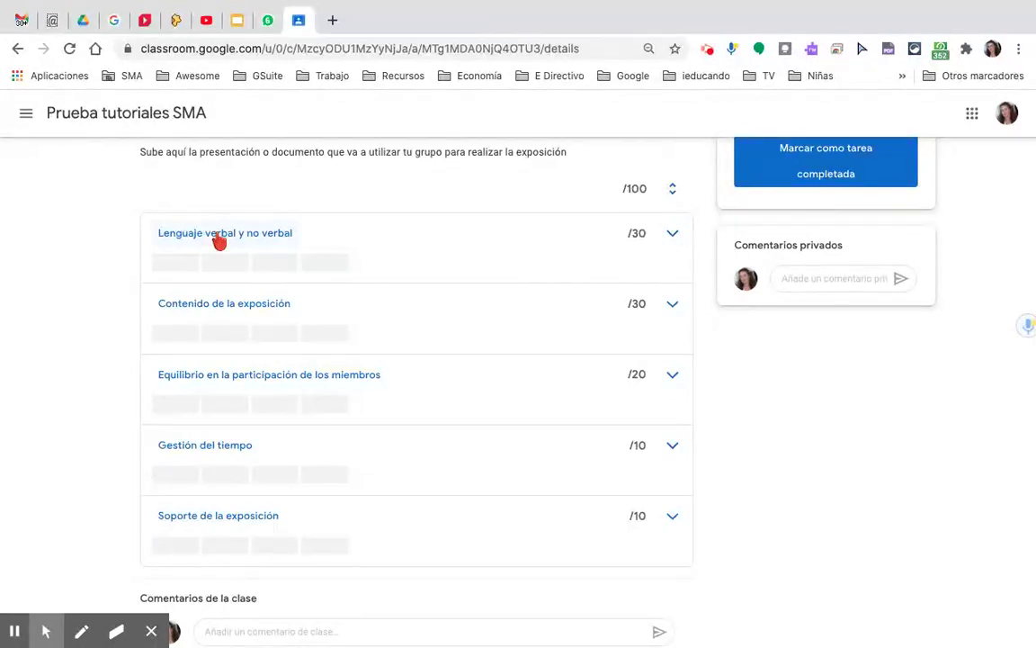
# - Examine the levels of the rubric criteria "Lenguaje verbal y no verbal" and "Contenido de la exposición", collapsing each one again
pyautogui.click(219, 241)
pyautogui.hscroll(3, 261, 383)
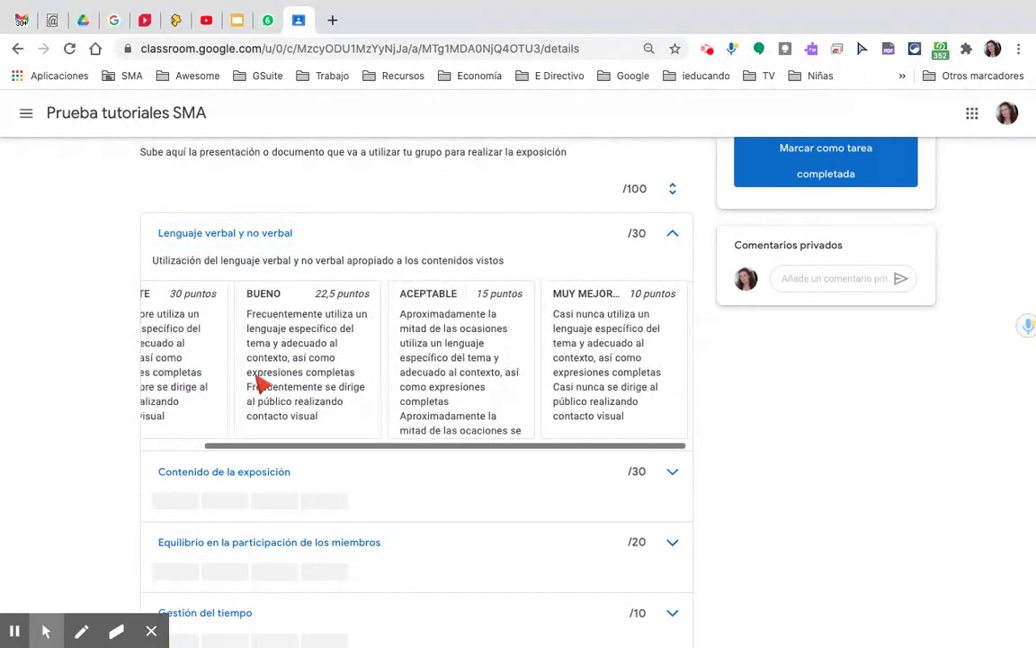
pyautogui.hscroll(-3, 263, 382)
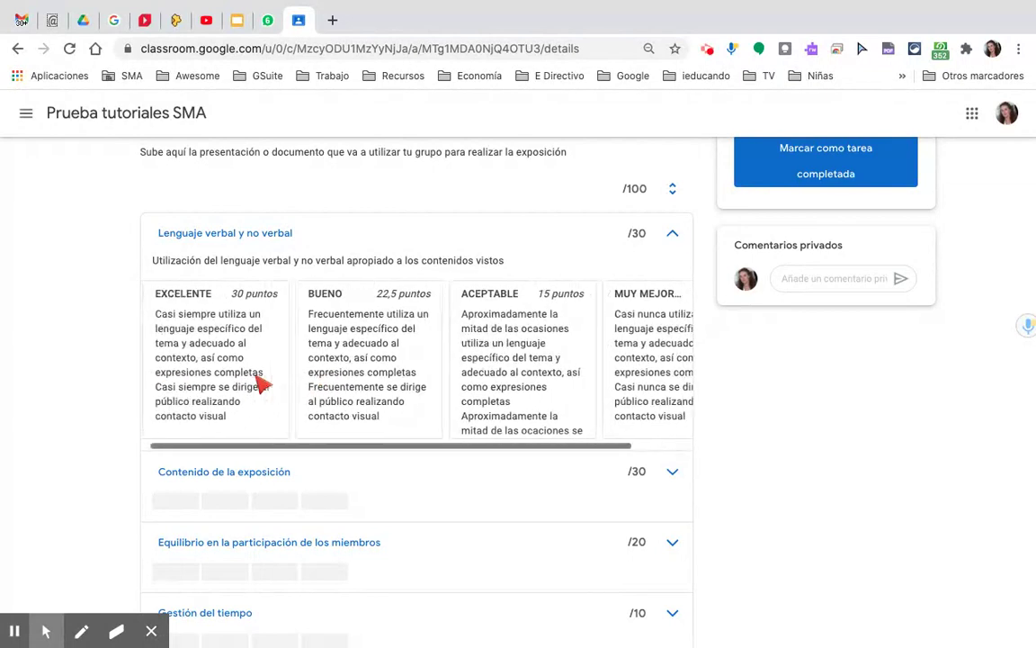
pyautogui.click(219, 239)
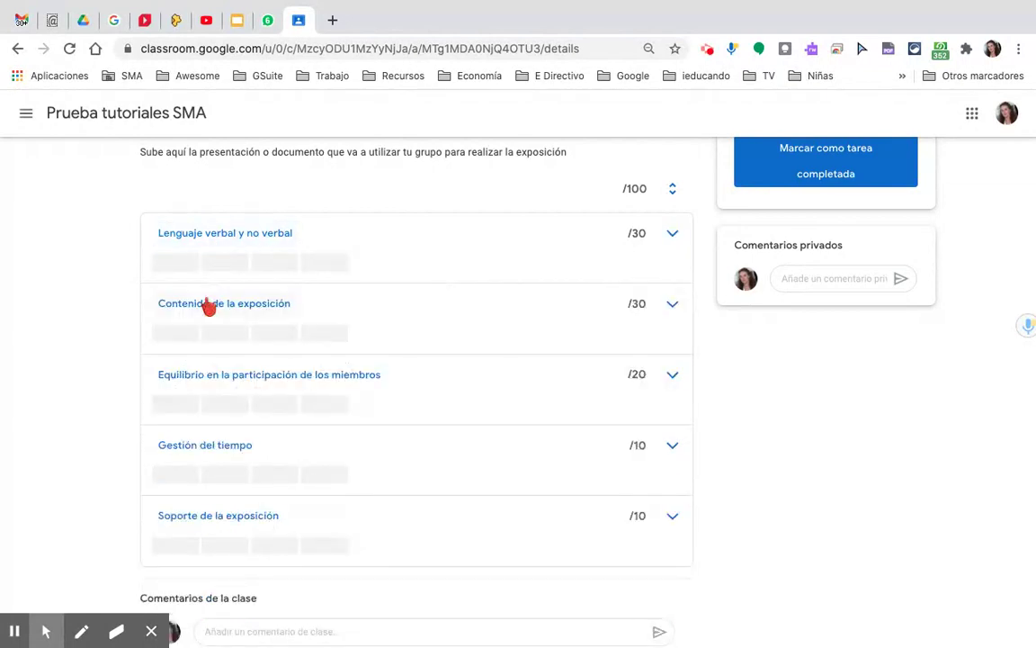
pyautogui.click(209, 307)
pyautogui.hscroll(2, 307, 376)
pyautogui.hscroll(-2, 307, 376)
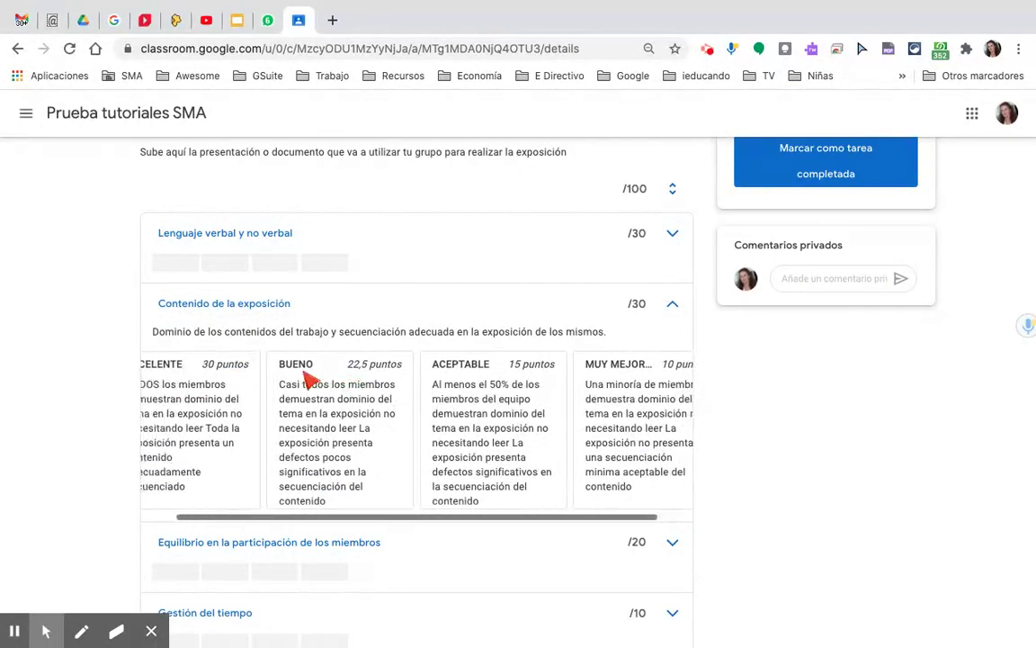
pyautogui.scroll(-2, 207, 409)
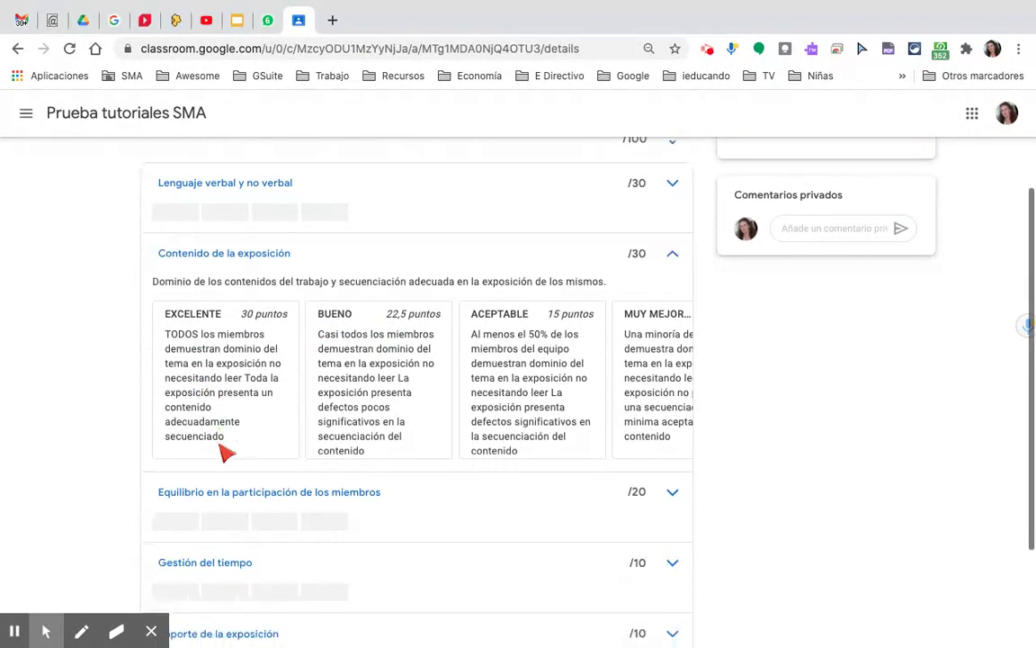
pyautogui.click(221, 226)
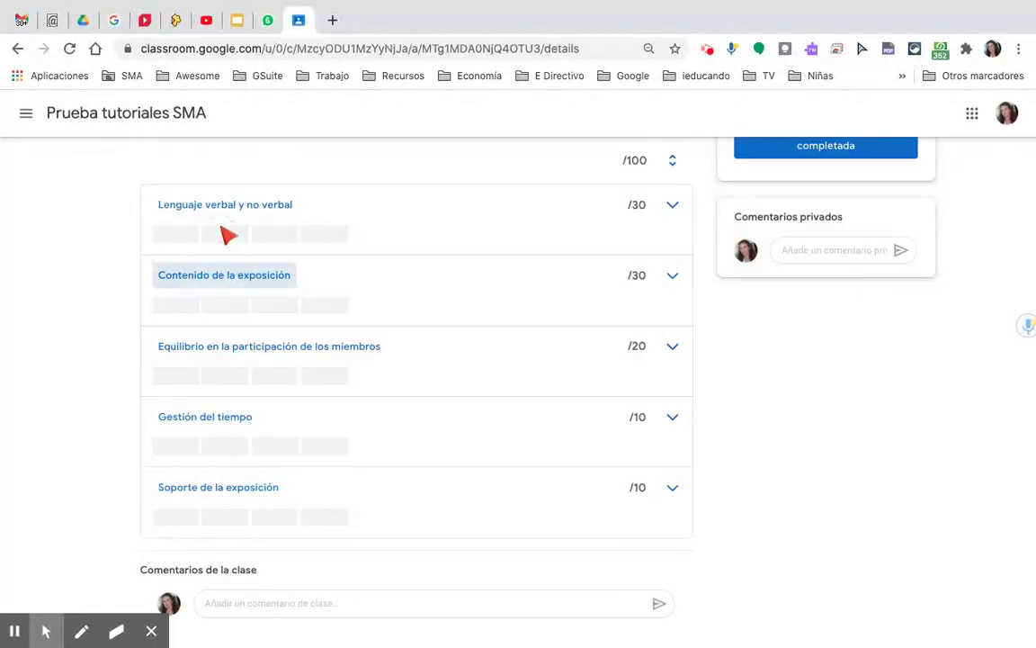
# - Examine the levels of the criteria "Equilibrio en la participación de los miembros" and "Gestión del tiempo", then collapse both
pyautogui.click(221, 351)
pyautogui.hscroll(2, 381, 437)
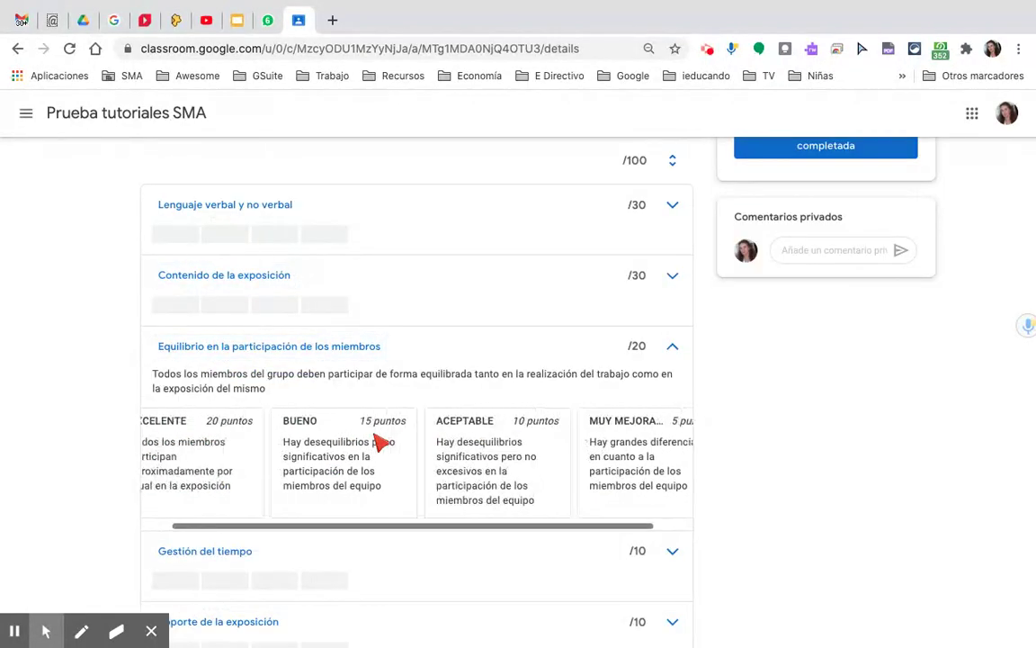
pyautogui.hscroll(-2, 377, 441)
pyautogui.scroll(-3, 378, 441)
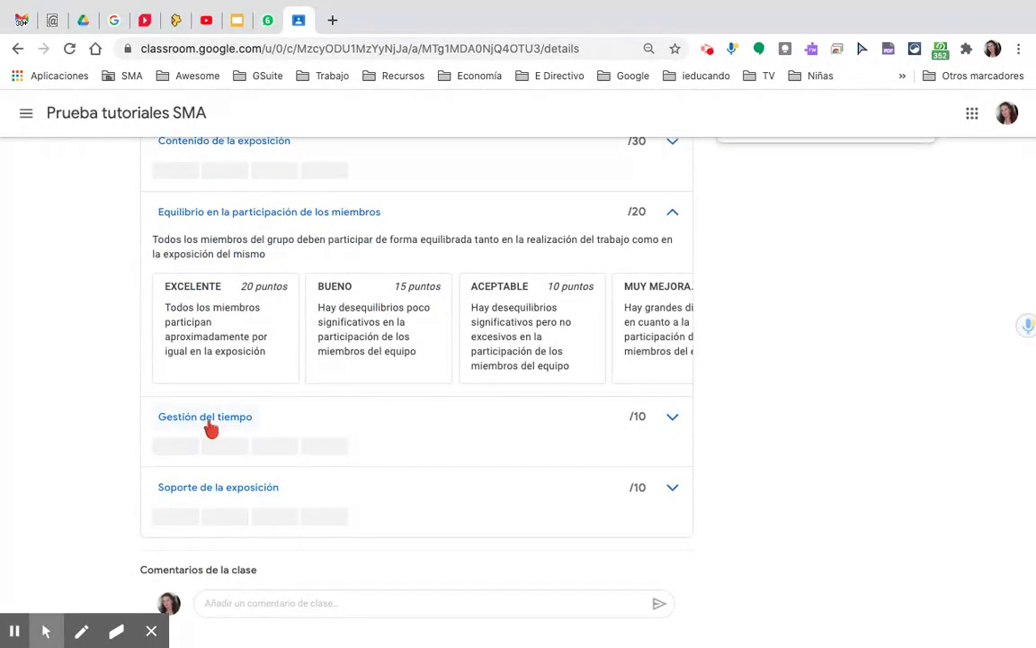
pyautogui.click(211, 425)
pyautogui.hscroll(2, 351, 548)
pyautogui.hscroll(-2, 352, 548)
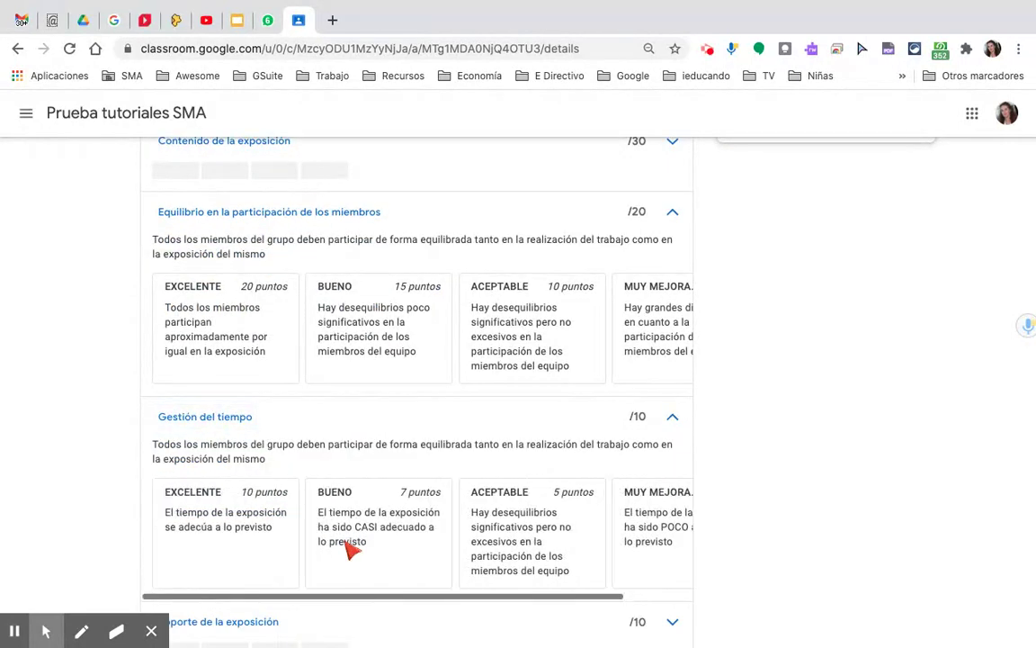
pyautogui.click(231, 426)
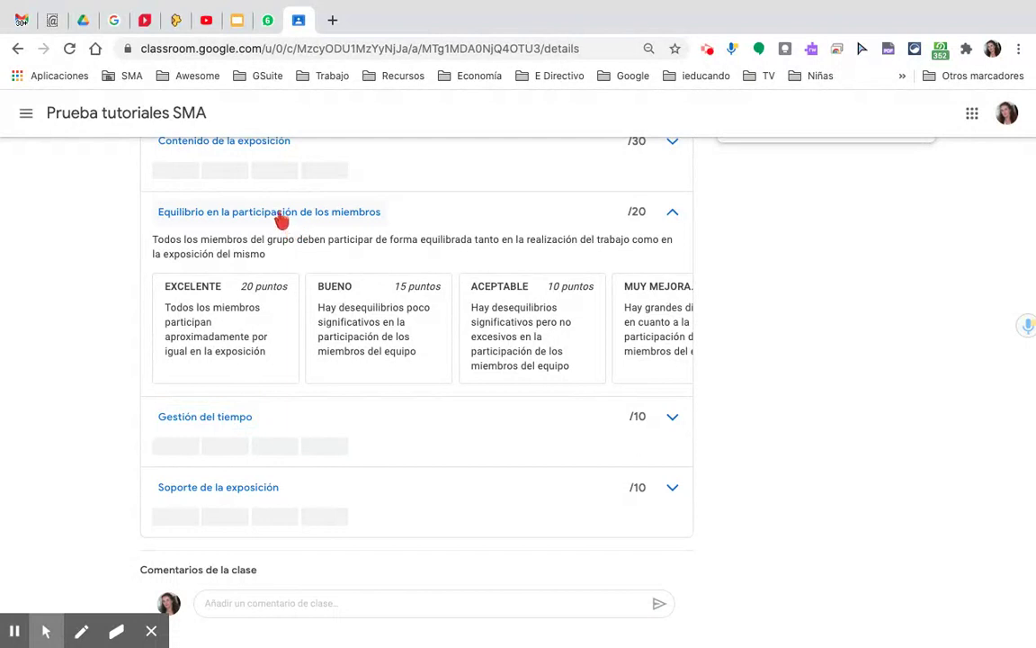
pyautogui.click(282, 216)
pyautogui.scroll(3, 471, 320)
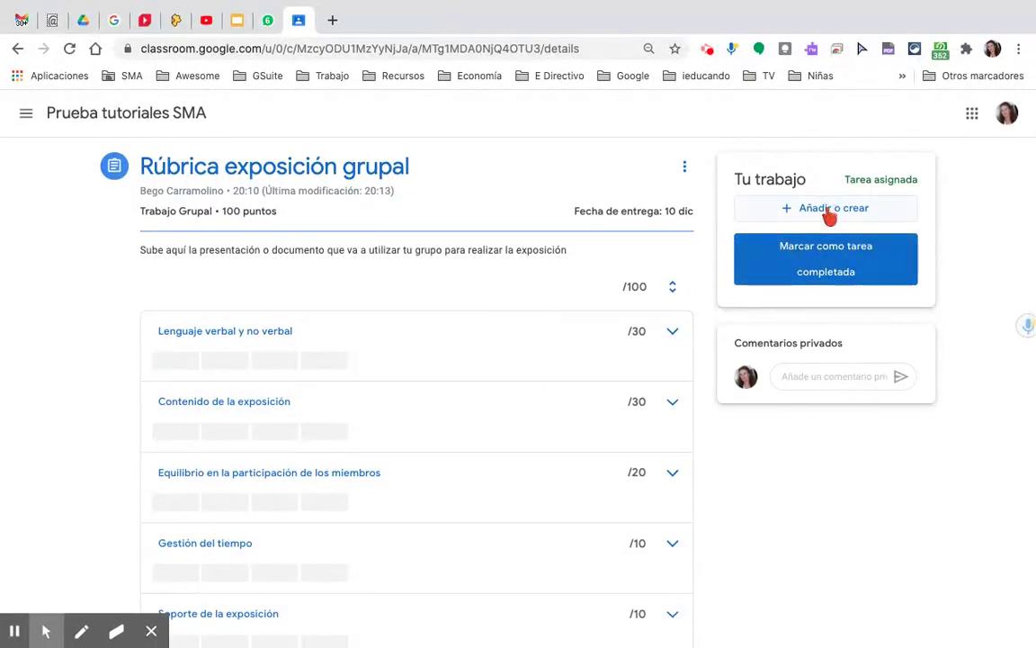
# - Attach the presentation "Tutoriales SMA" from Google Drive to "Rúbrica exposición grupal" and turn in the student's work
pyautogui.click(830, 215)
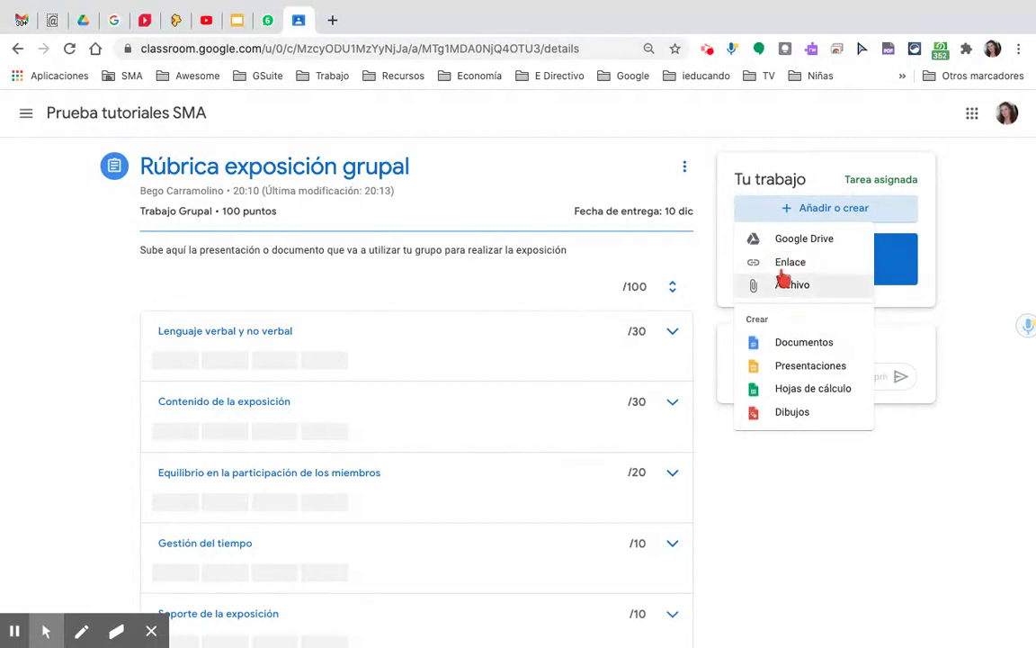
pyautogui.click(800, 239)
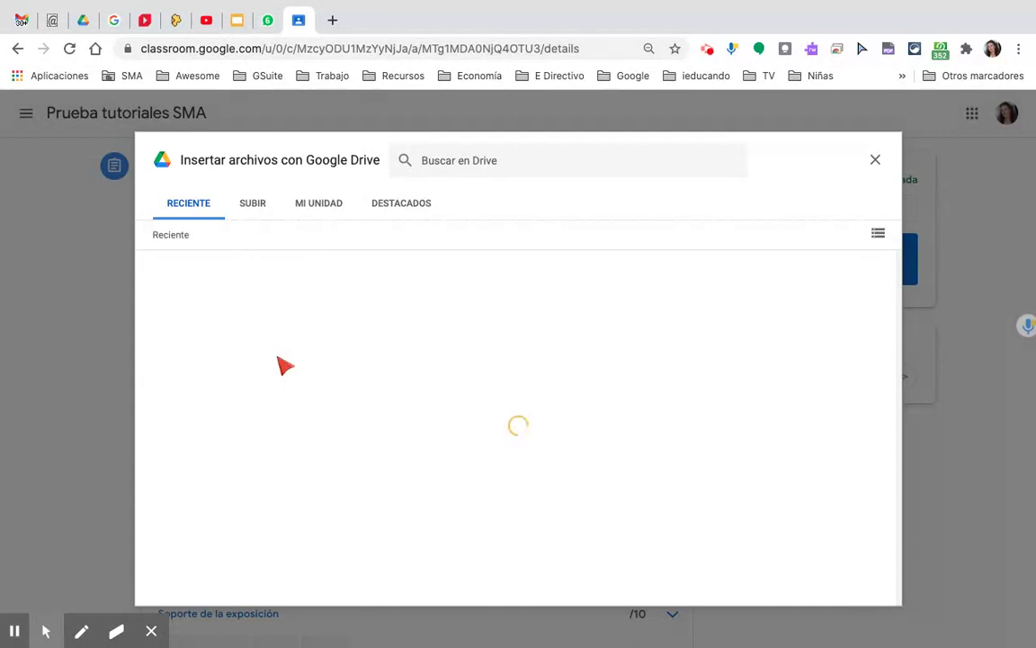
pyautogui.click(360, 362)
pyautogui.doubleClick(361, 361)
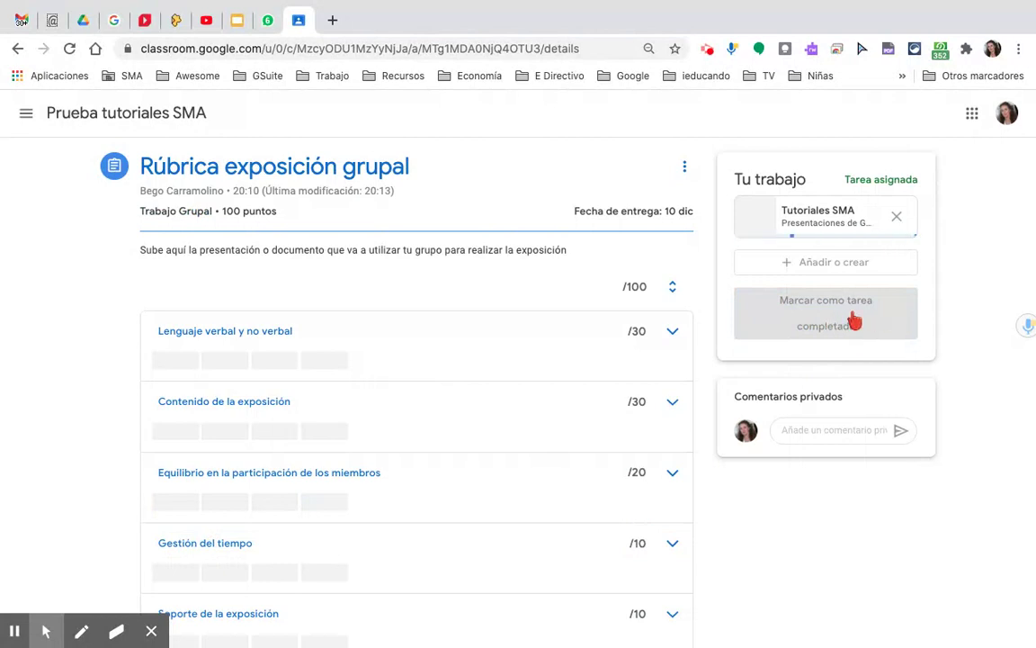
pyautogui.click(838, 301)
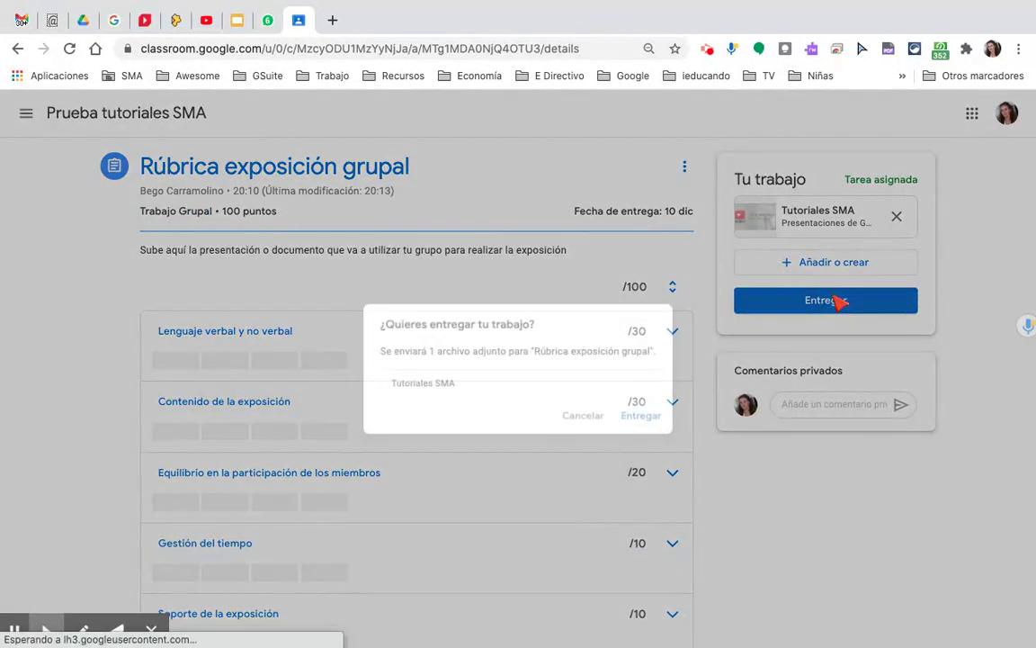
pyautogui.click(648, 422)
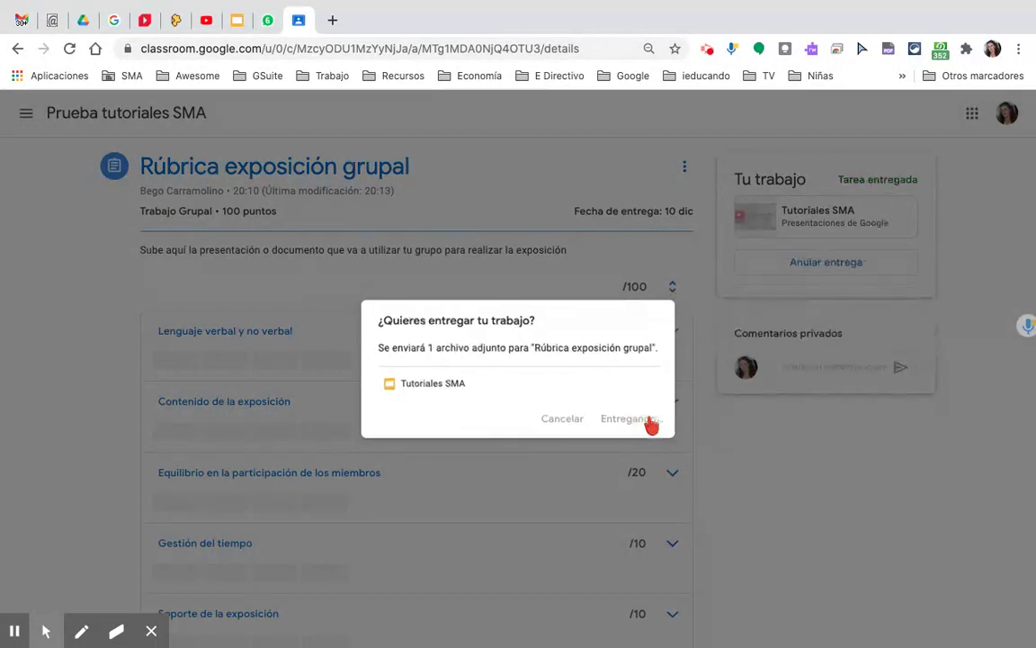
# - Switch back to the teacher's Classroom window, refresh the classwork and open the "Tutoriales SMA" submission for "Rúbrica exposición grupal"
pyautogui.hotkey('ctrl', 'Up')
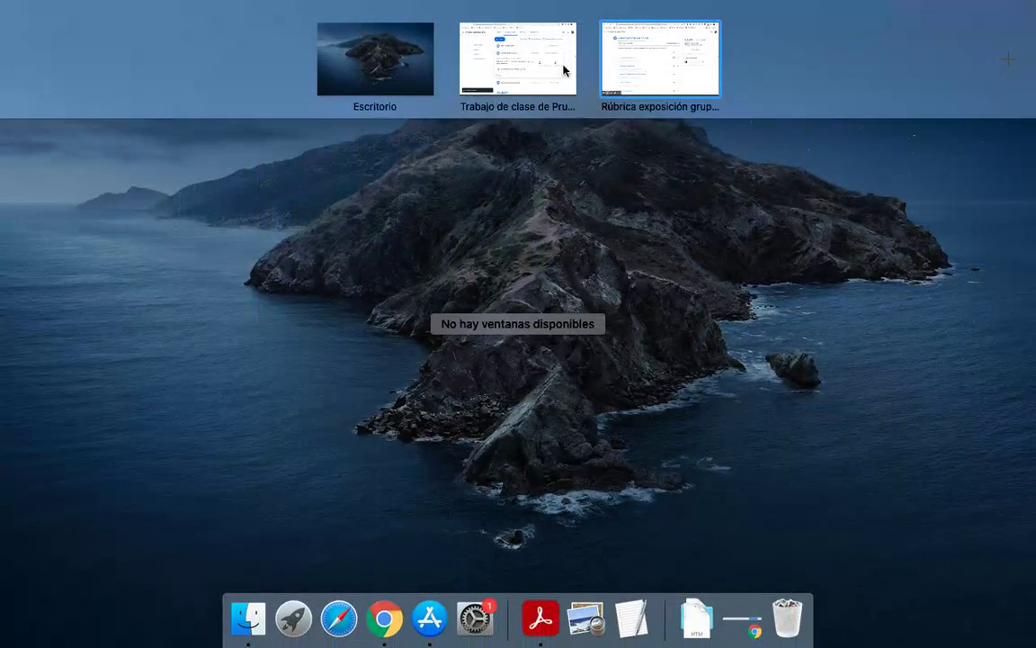
pyautogui.click(564, 69)
pyautogui.click(69, 49)
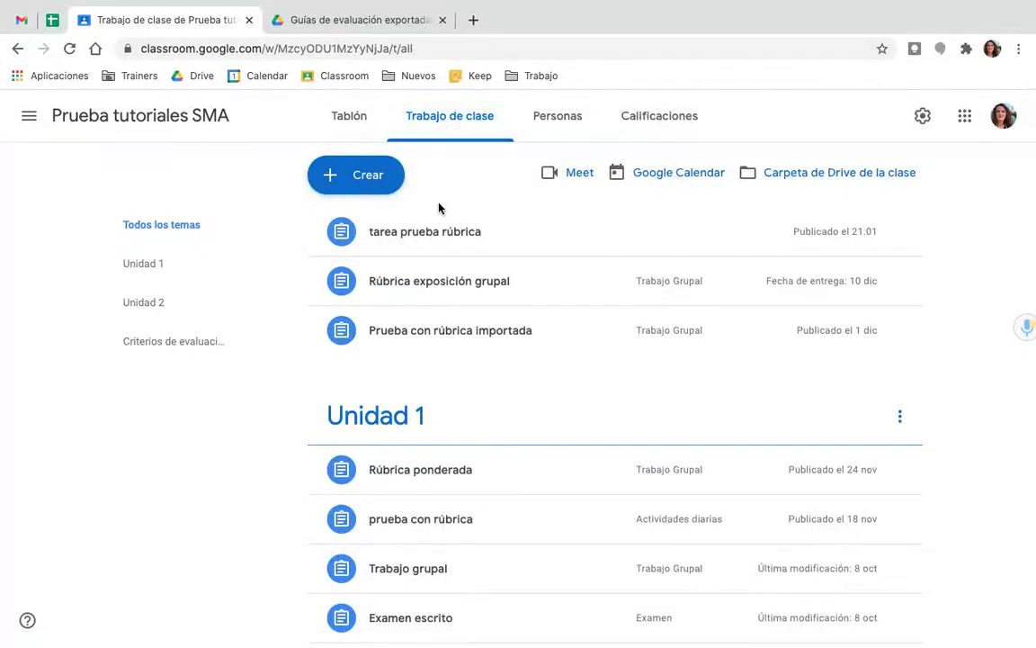
pyautogui.click(419, 286)
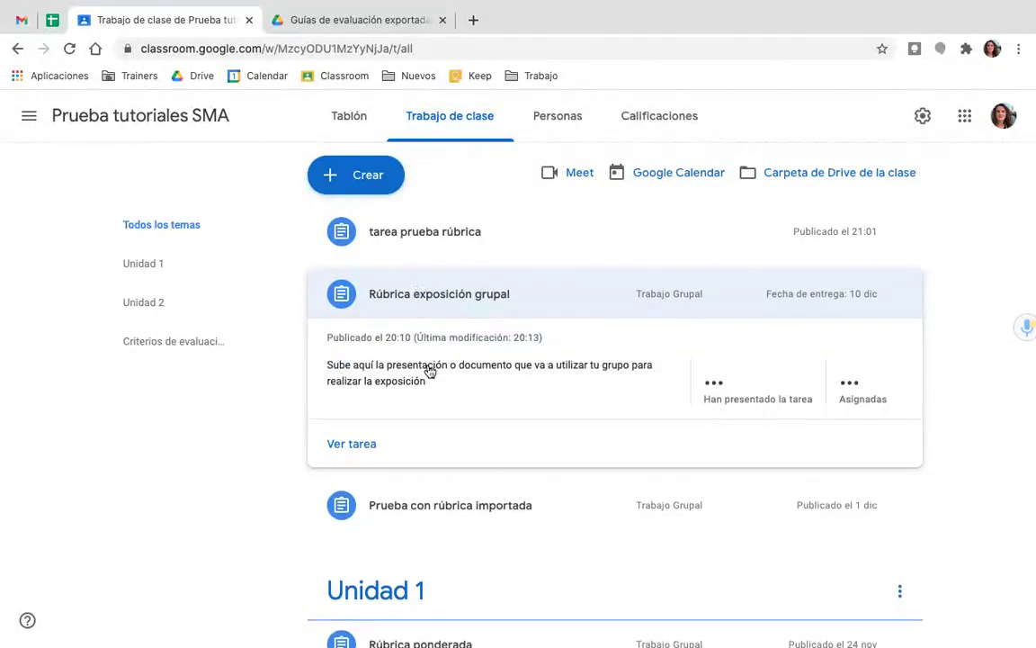
pyautogui.click(361, 483)
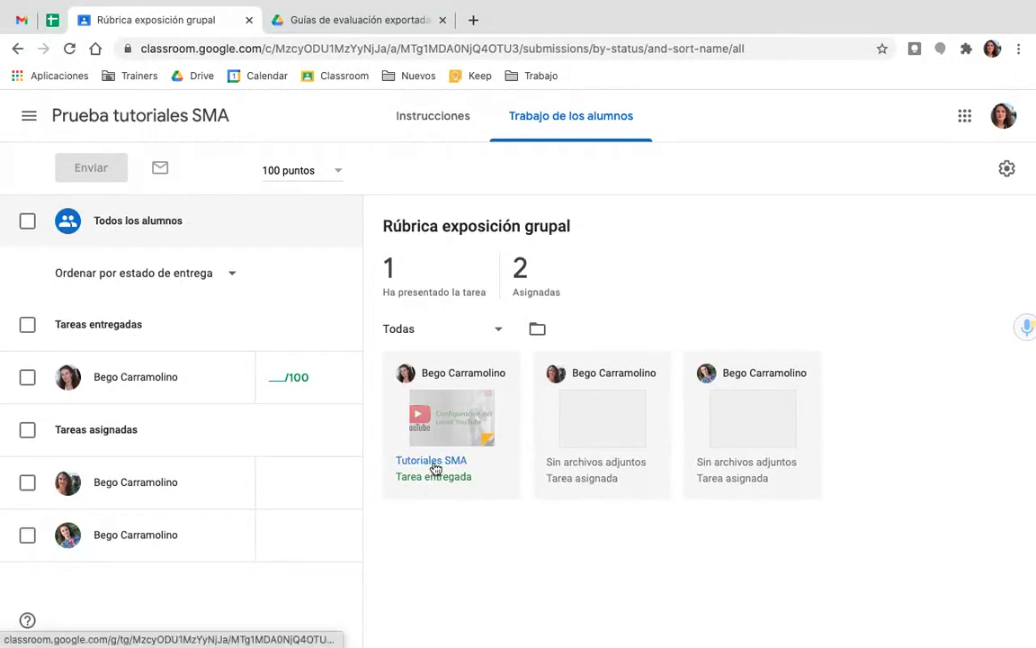
pyautogui.click(435, 469)
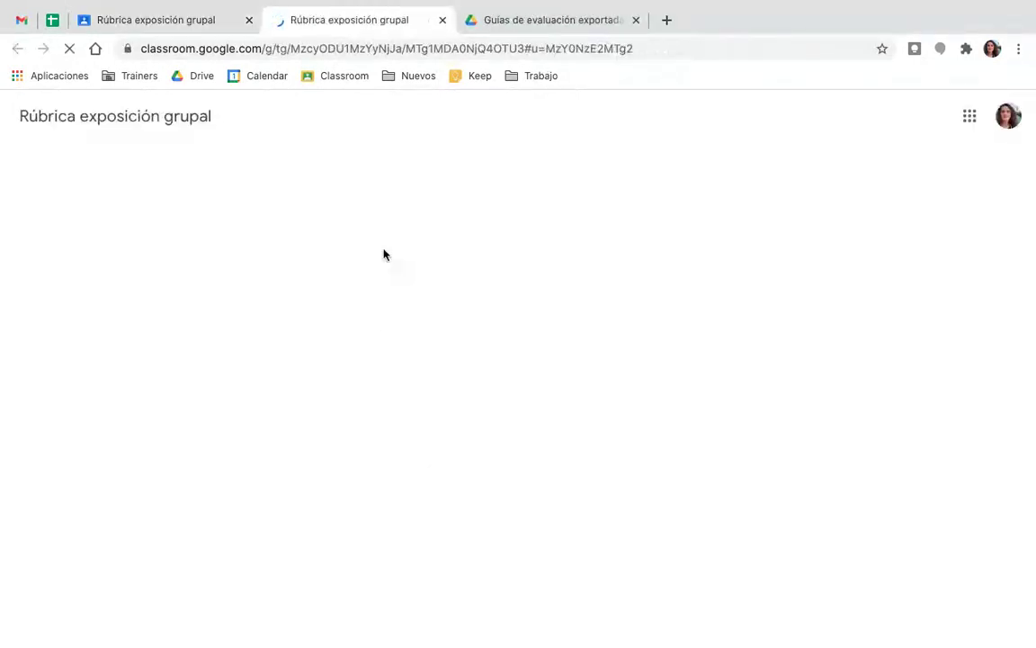
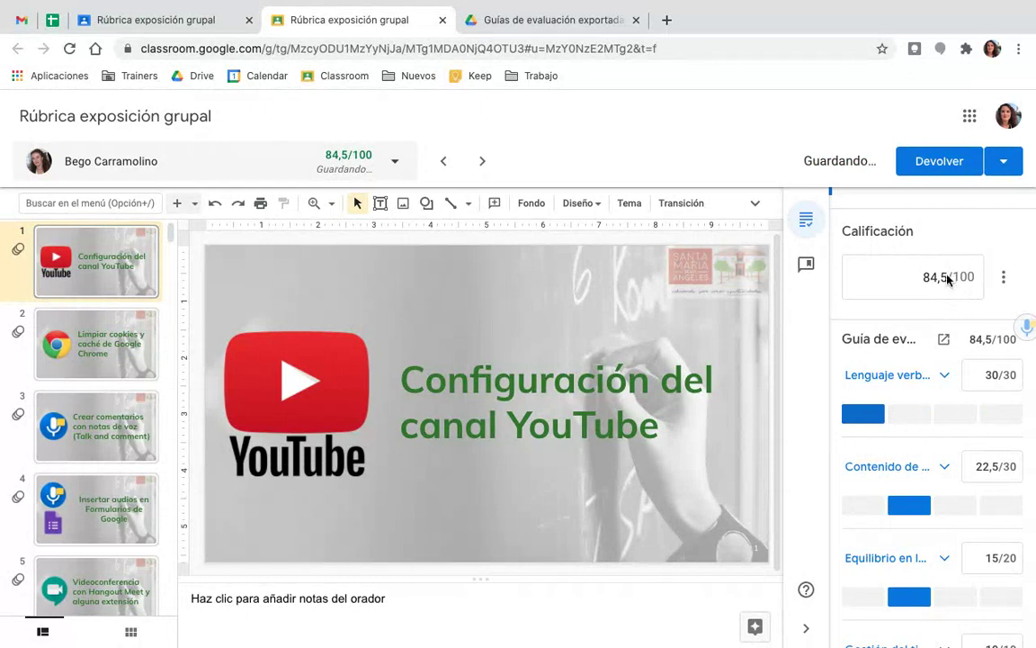
# - Rate "Lenguaje verbal y no verbal" ACEPTABLE (15 points), then try several levels for "Contenido de la exposición" and settle on ACEPTABLE (15 points)
pyautogui.click(952, 416)
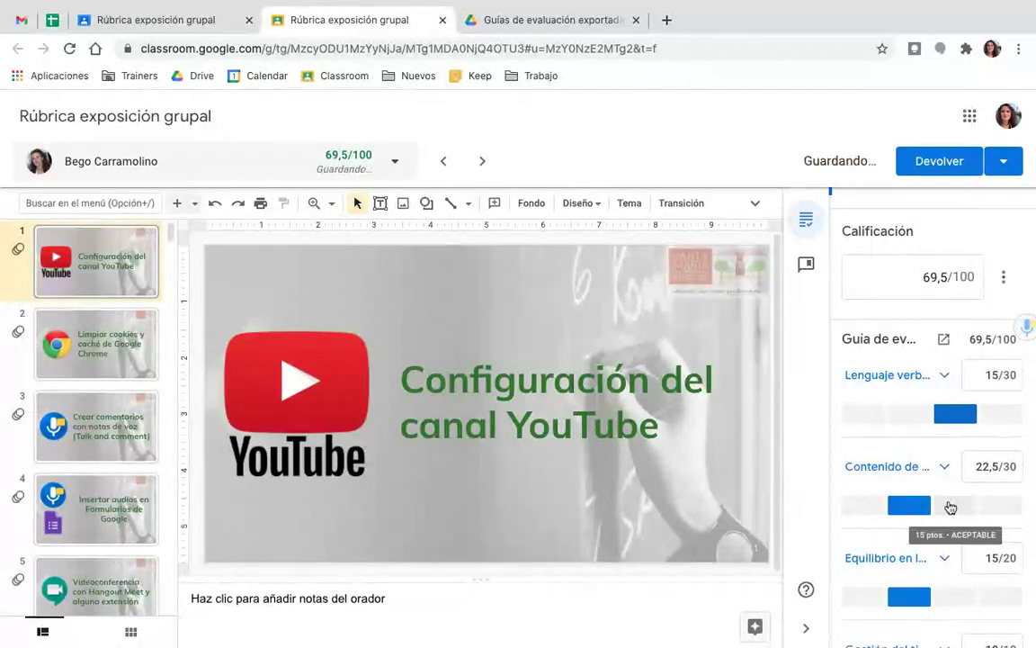
pyautogui.click(951, 507)
pyautogui.click(856, 517)
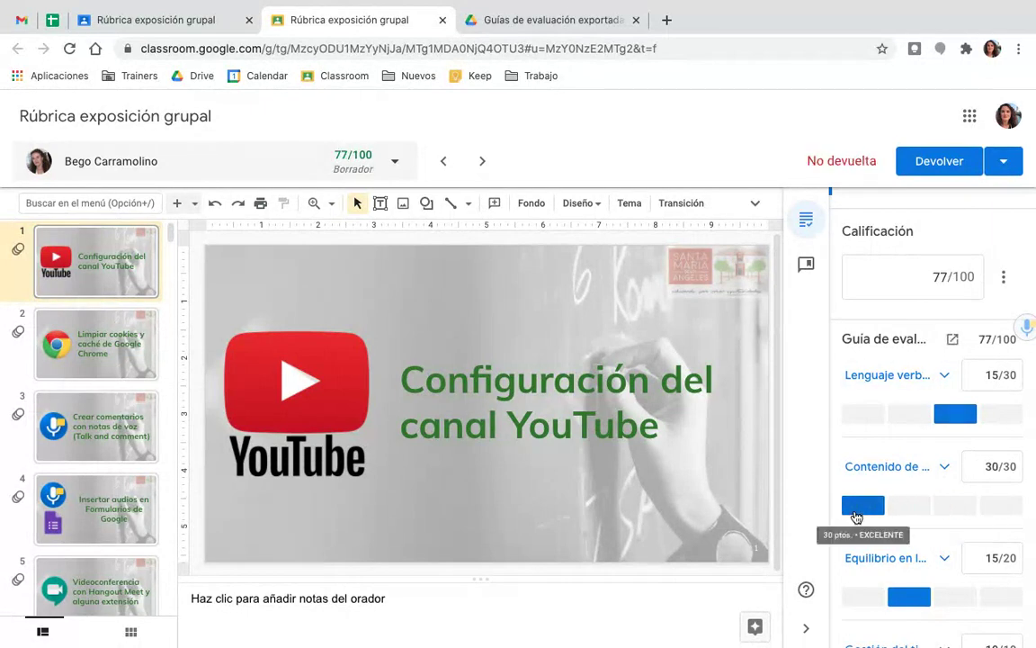
pyautogui.click(904, 506)
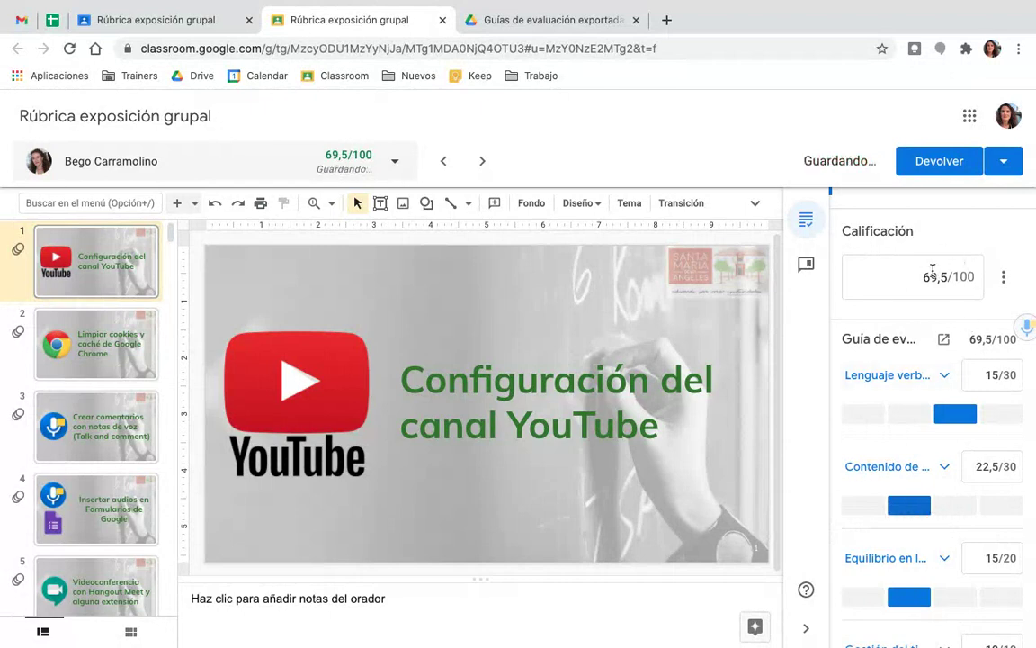
pyautogui.click(953, 505)
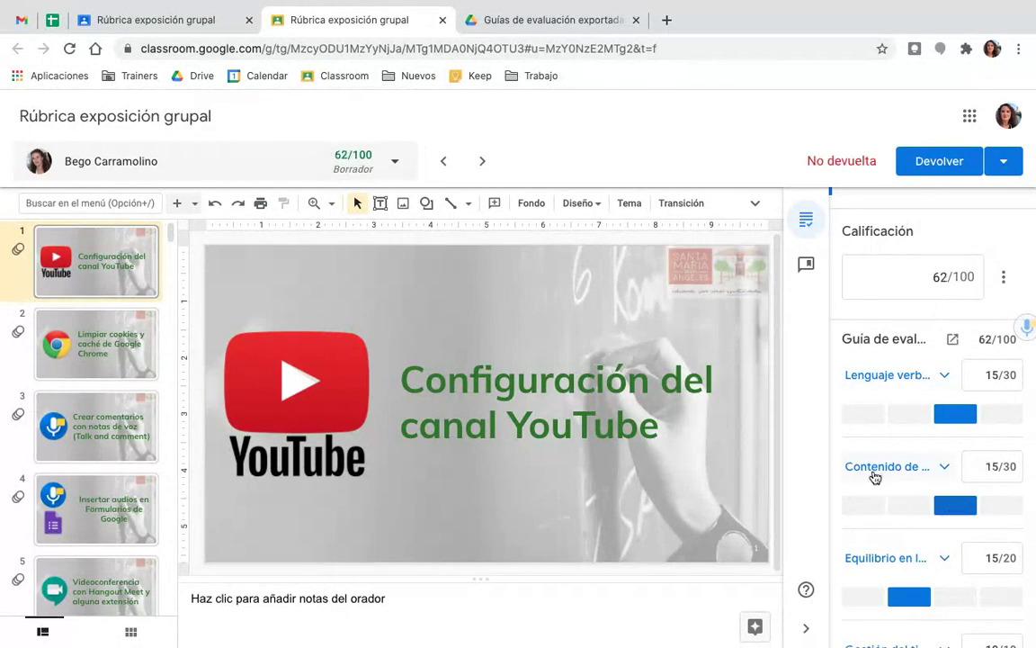
# - Expand "Lenguaje verbal y no verbal", try the BUENO (22,5 points) and ACEPTABLE (15 points) levels from their descriptions, and collapse the criterion
pyautogui.scroll(-3, 874, 477)
pyautogui.scroll(5, 873, 469)
pyautogui.click(905, 452)
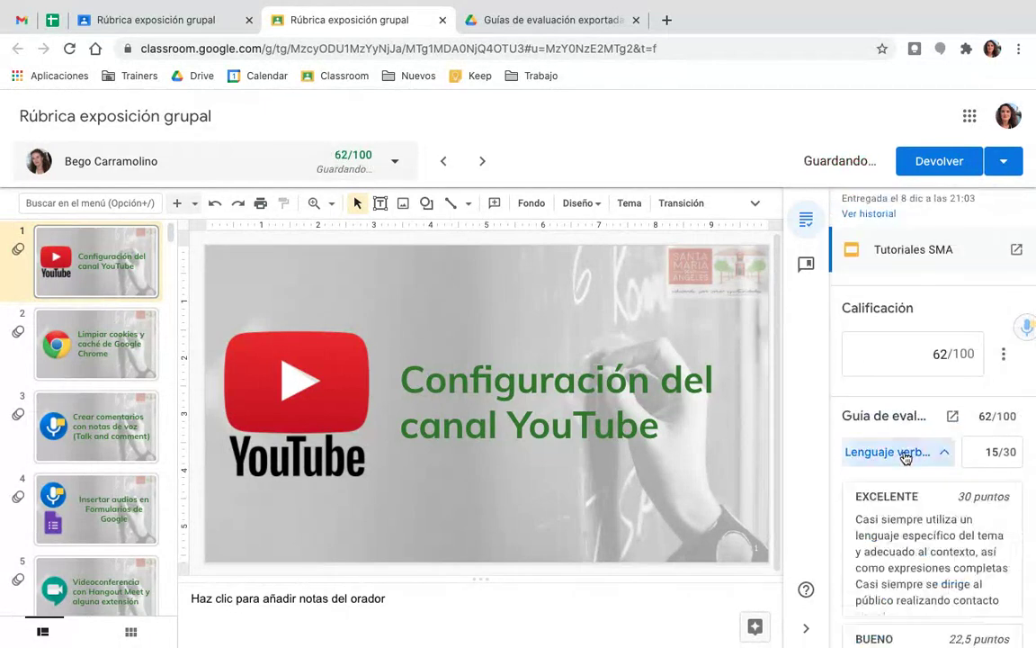
pyautogui.scroll(-2, 904, 467)
pyautogui.click(912, 500)
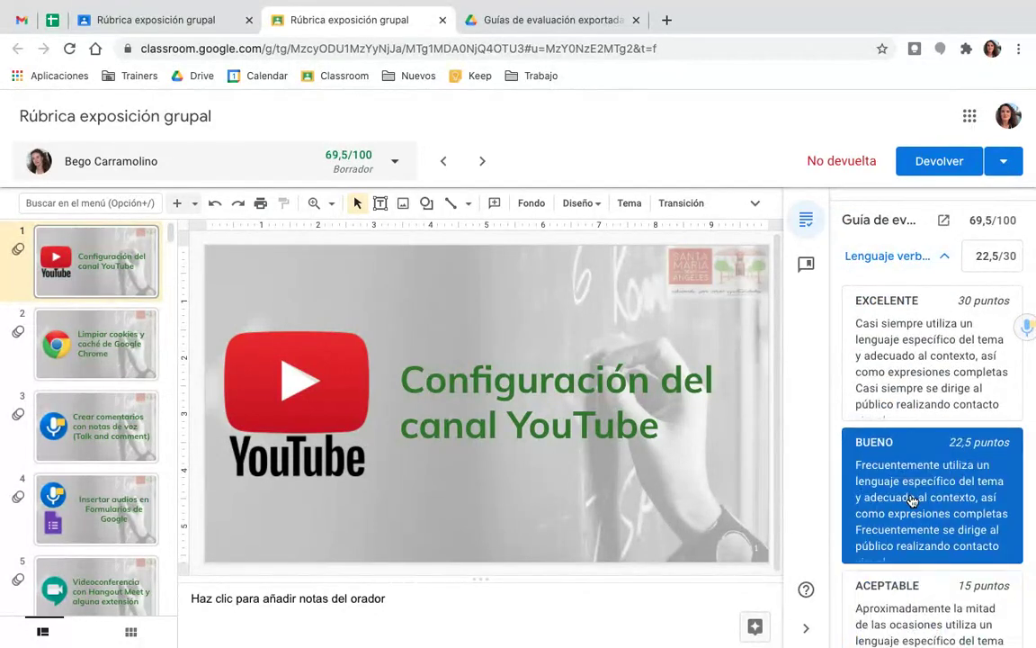
pyautogui.scroll(-3, 911, 498)
pyautogui.click(915, 462)
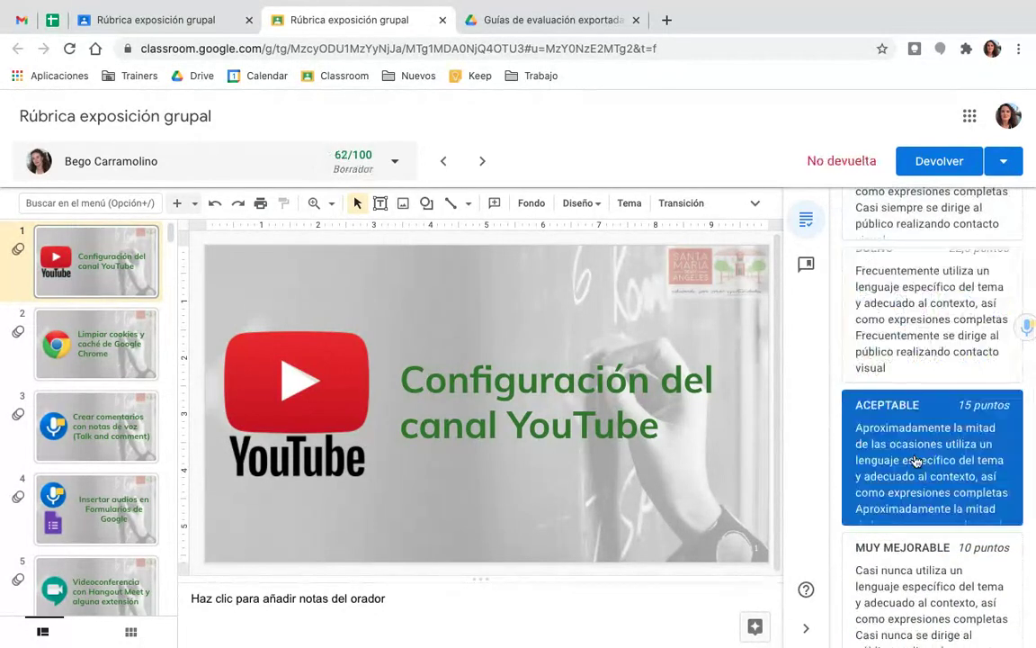
pyautogui.scroll(4, 916, 463)
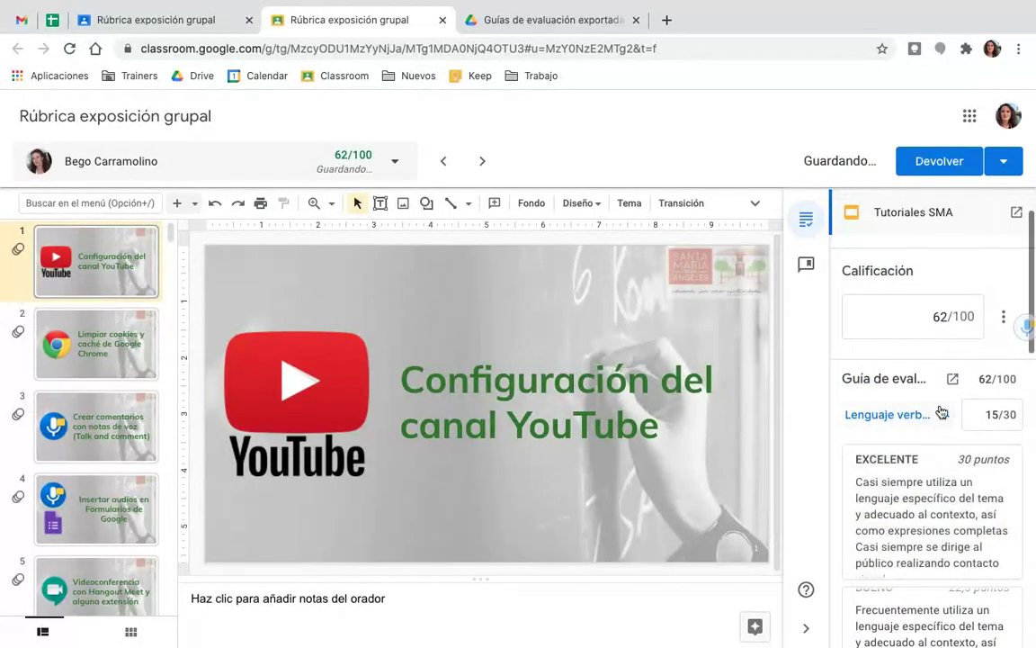
pyautogui.click(935, 416)
# - Try the different levels for the collapsed criterion "Lenguaje verbal y no verbal" and settle on EXCELENTE (30 points)
pyautogui.click(861, 456)
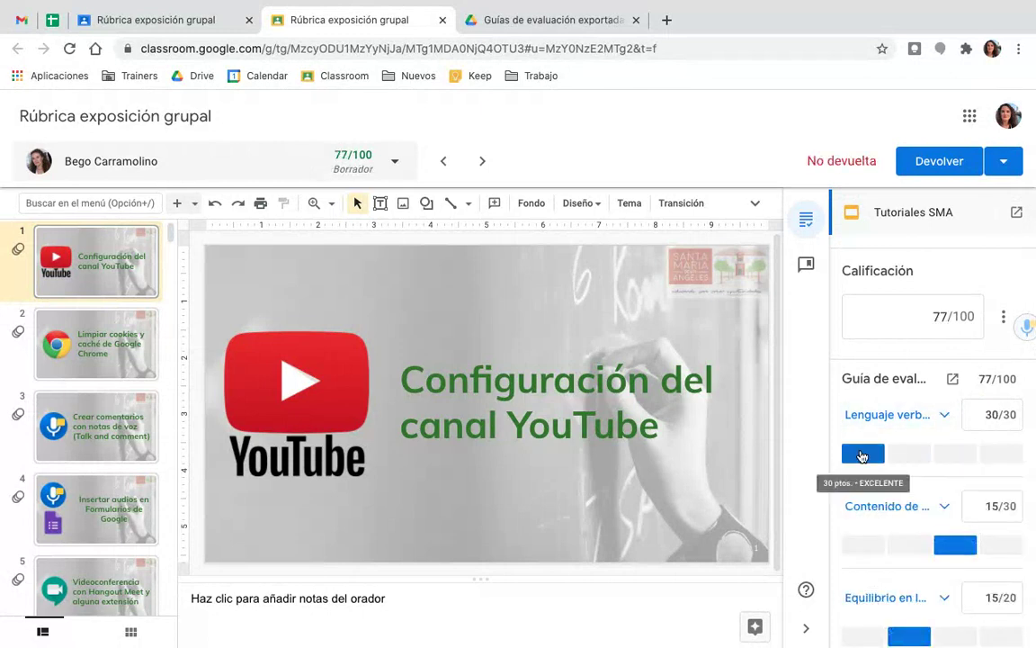
pyautogui.click(906, 454)
pyautogui.click(953, 455)
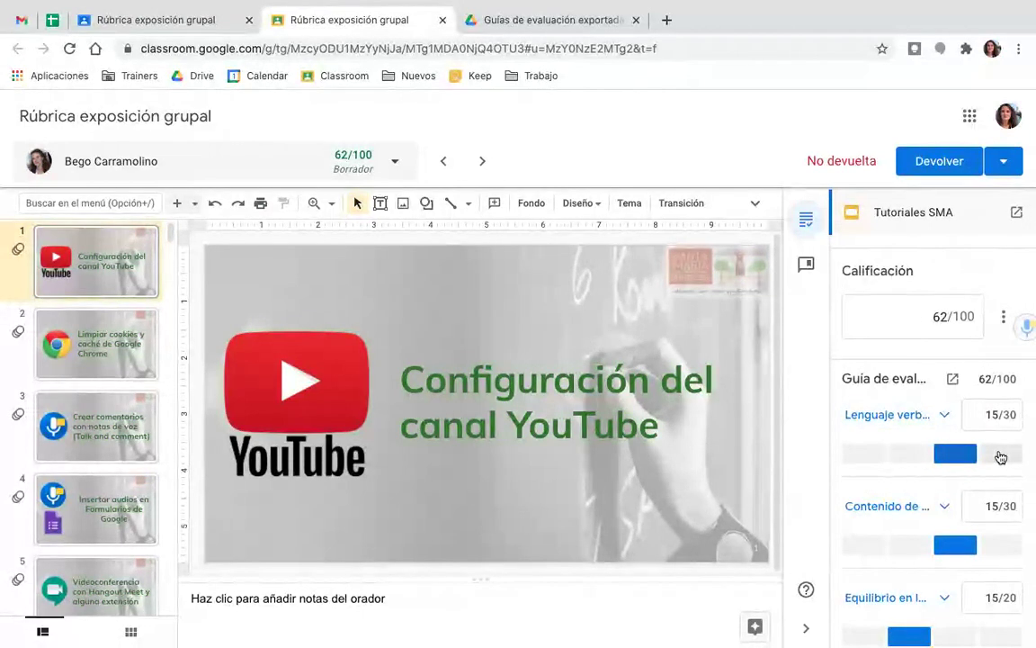
pyautogui.click(1000, 455)
pyautogui.click(861, 457)
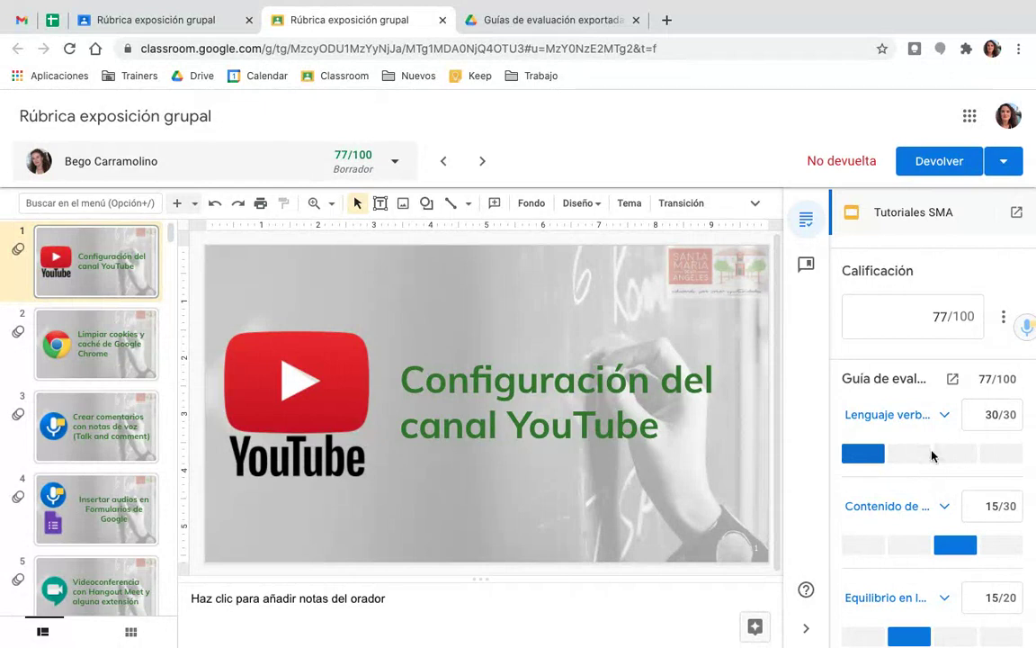
# - Review the rubric scores and return the graded "Tutoriales SMA" submission to the student, confirming the return
pyautogui.scroll(-4, 932, 455)
pyautogui.scroll(5, 934, 458)
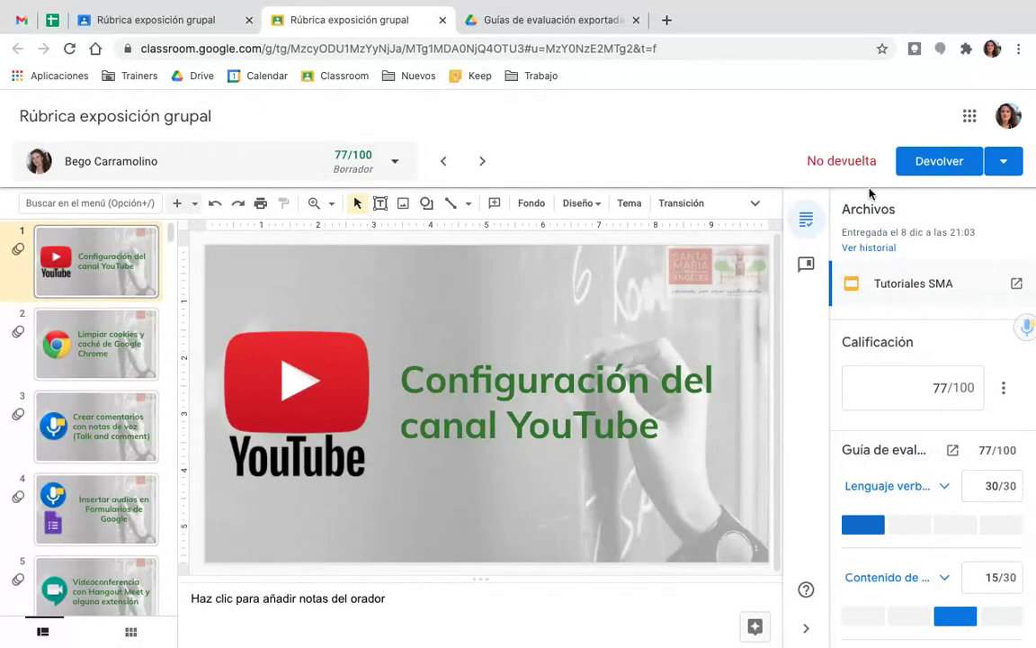
pyautogui.click(948, 167)
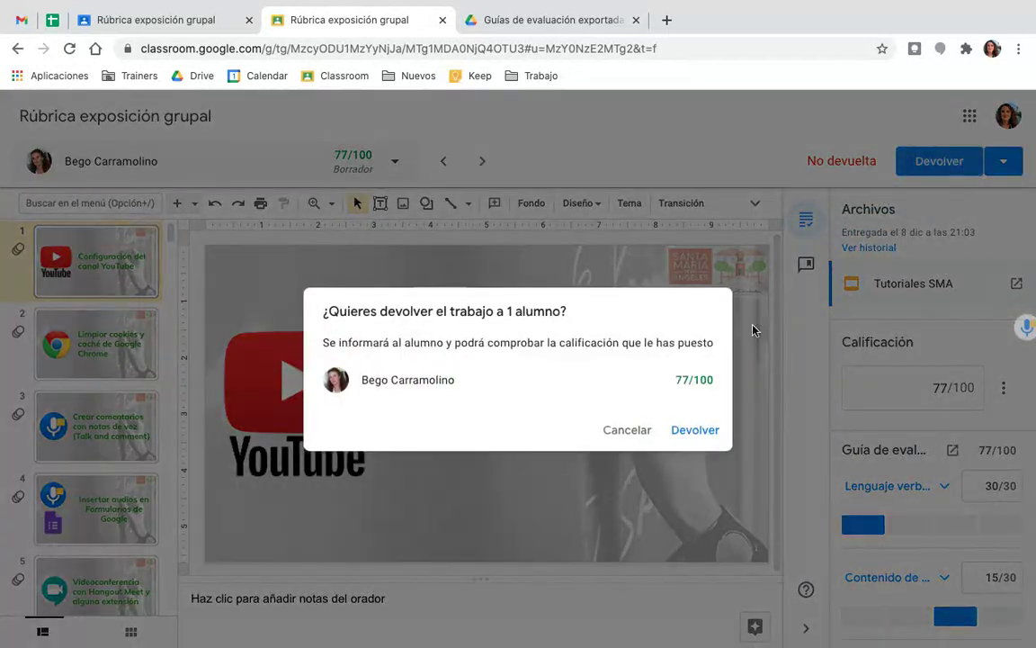
pyautogui.click(696, 430)
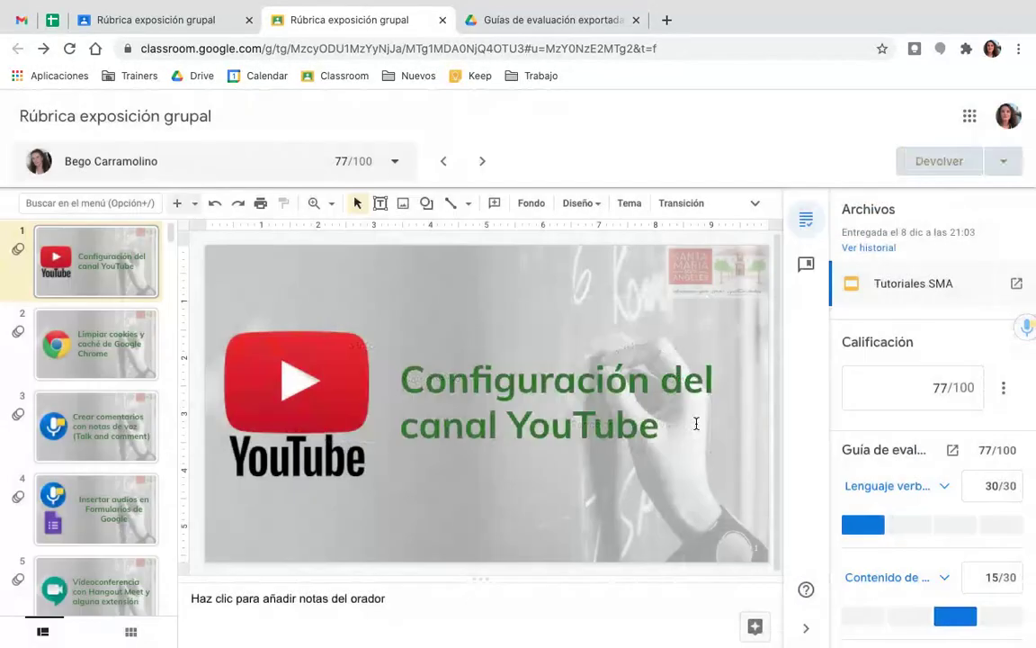
# - Switch to the student's Classroom window and refresh the "Rúbrica exposición grupal" assignment page
pyautogui.hotkey('ctrl', 'Up')
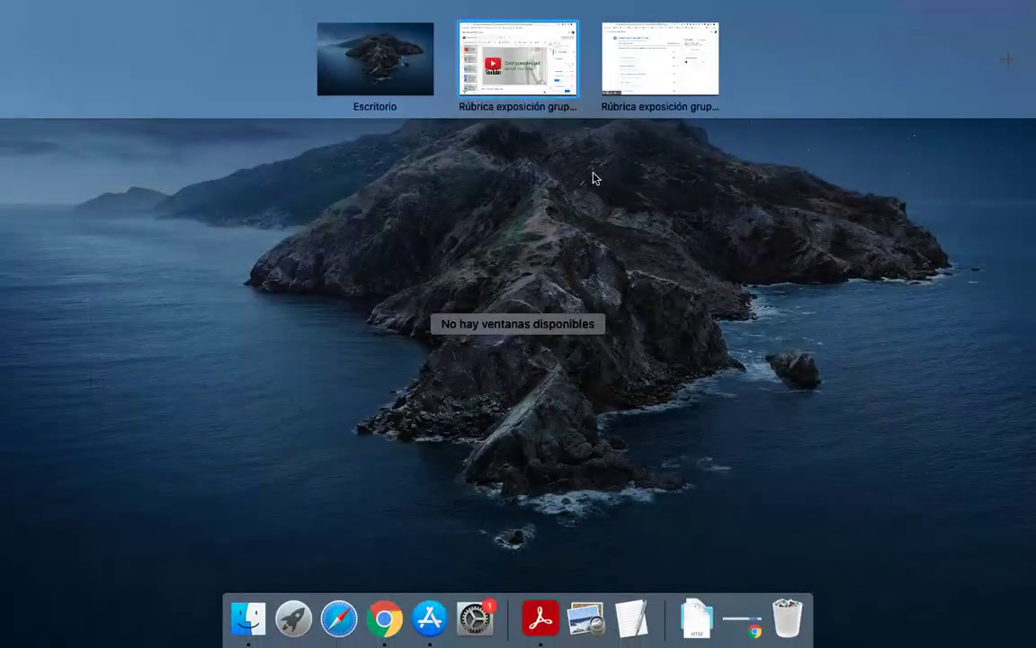
pyautogui.click(656, 85)
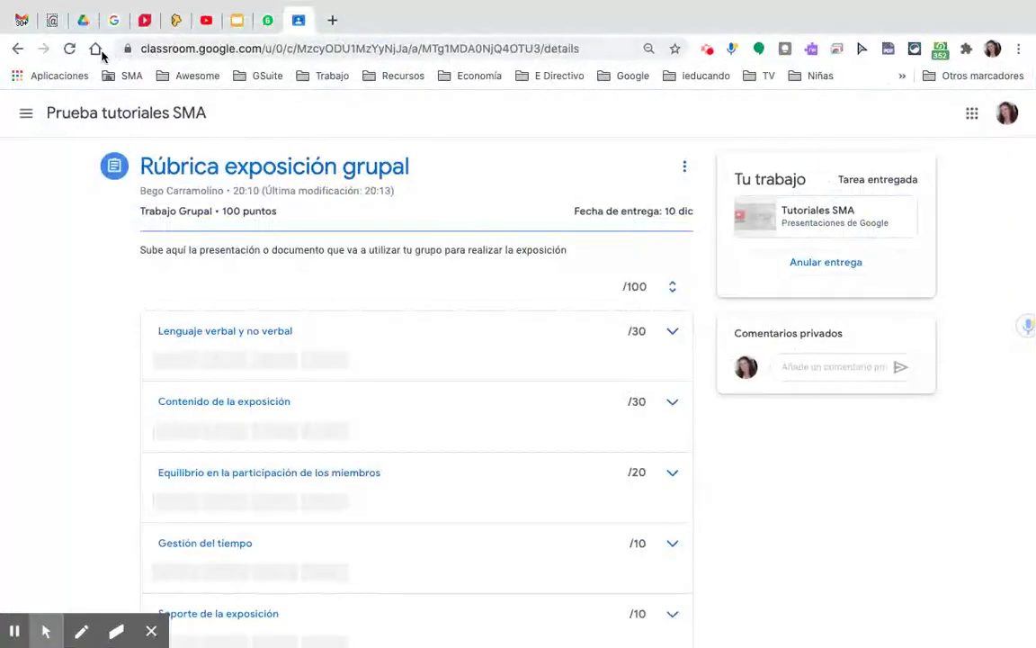
pyautogui.click(68, 49)
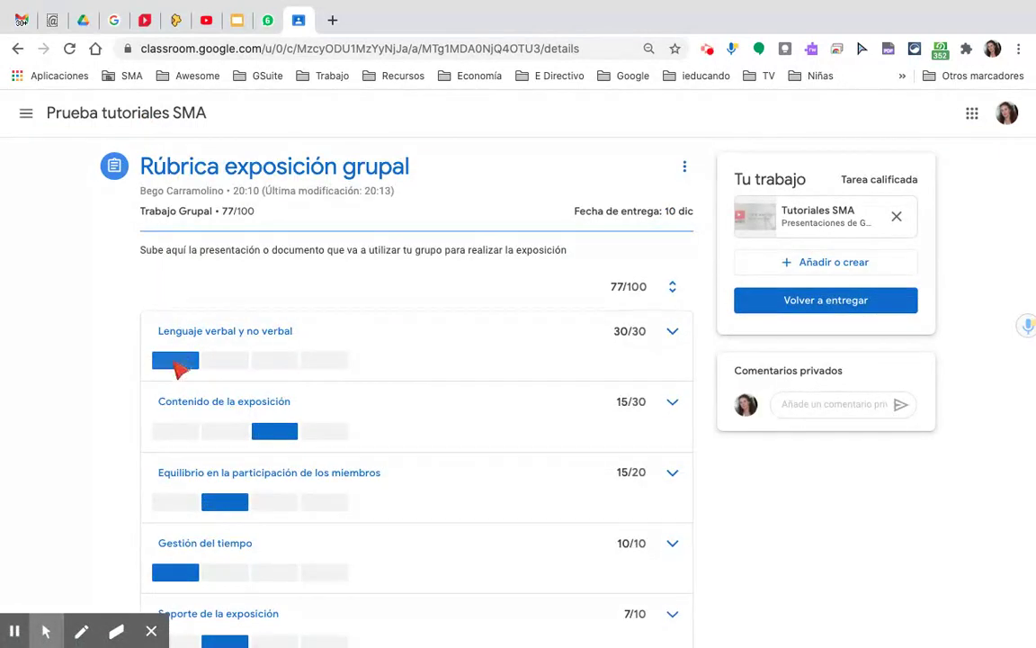
# - Check the level awarded for each criterion in the student's rubric, from "Lenguaje verbal y no verbal" down to "Gestión del tiempo"
pyautogui.moveTo(171, 369)
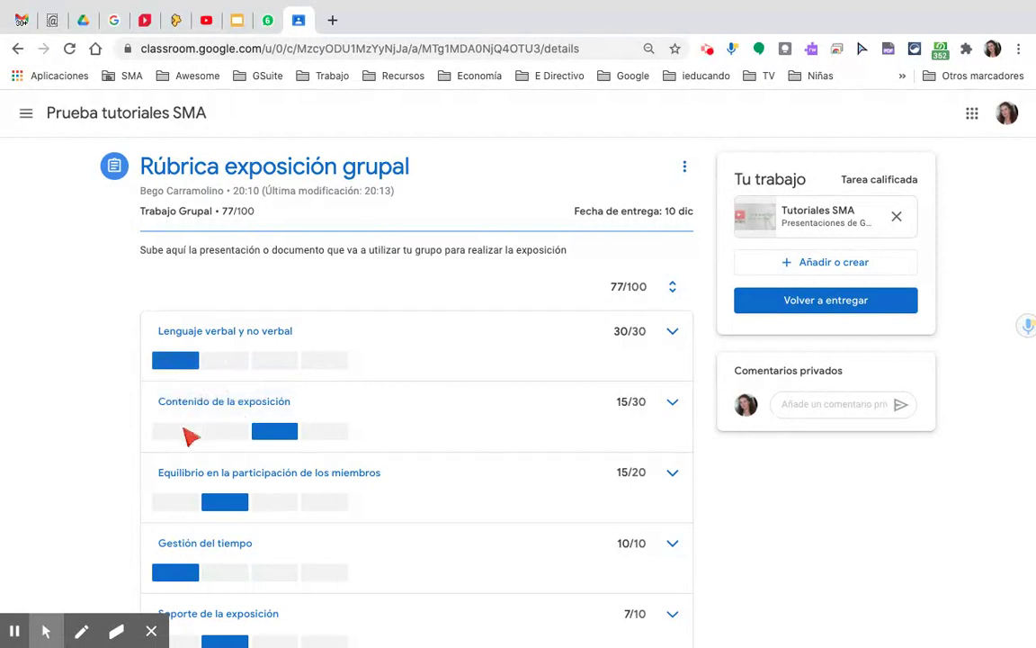
pyautogui.moveTo(270, 428)
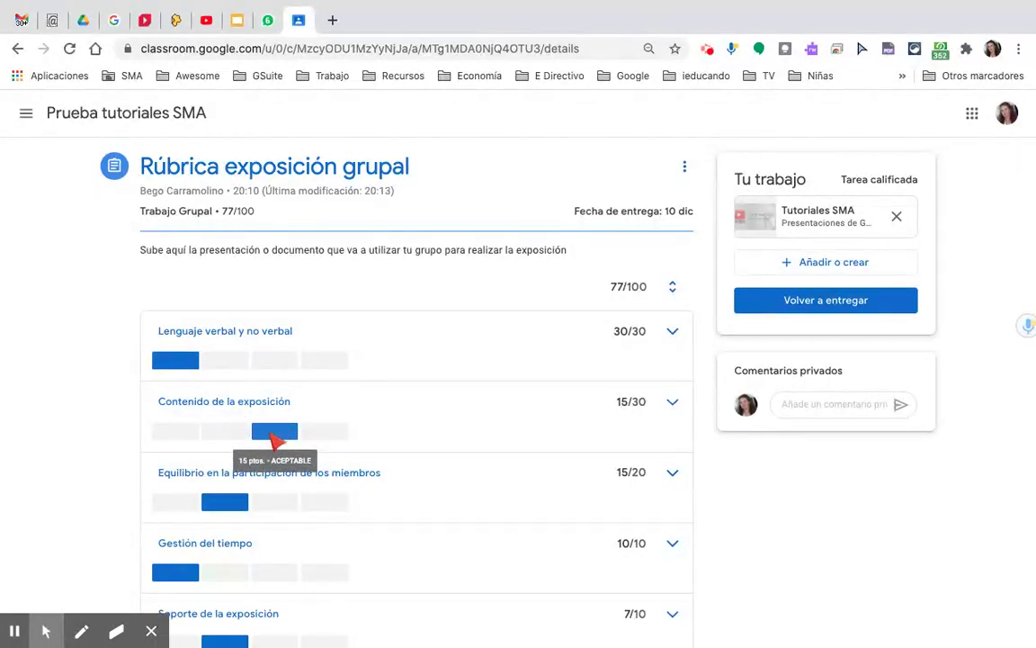
pyautogui.moveTo(233, 509)
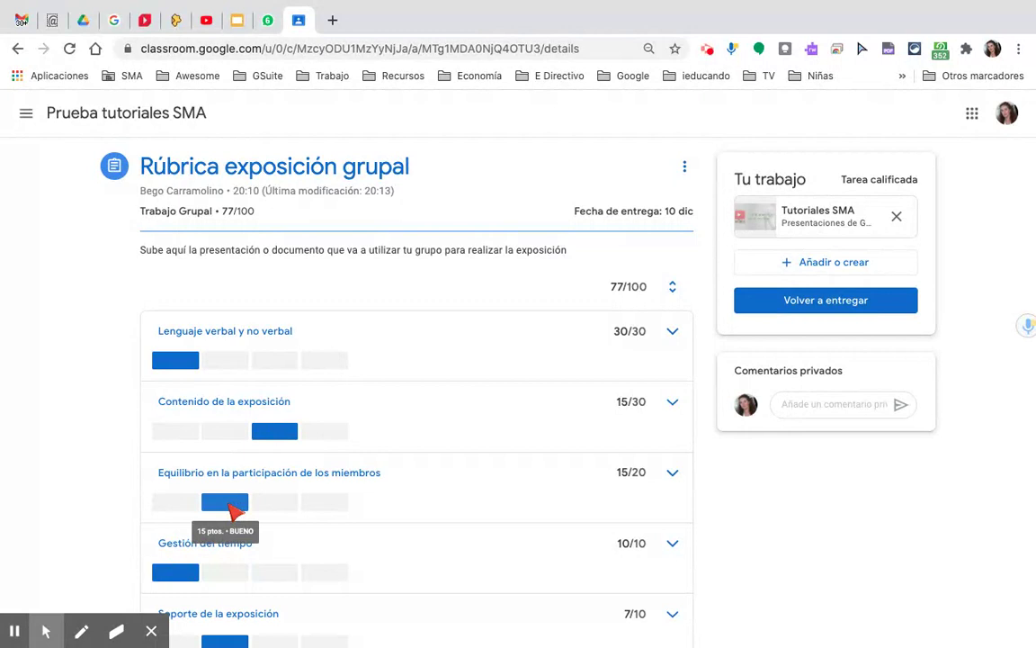
pyautogui.scroll(-2, 233, 508)
pyautogui.moveTo(177, 510)
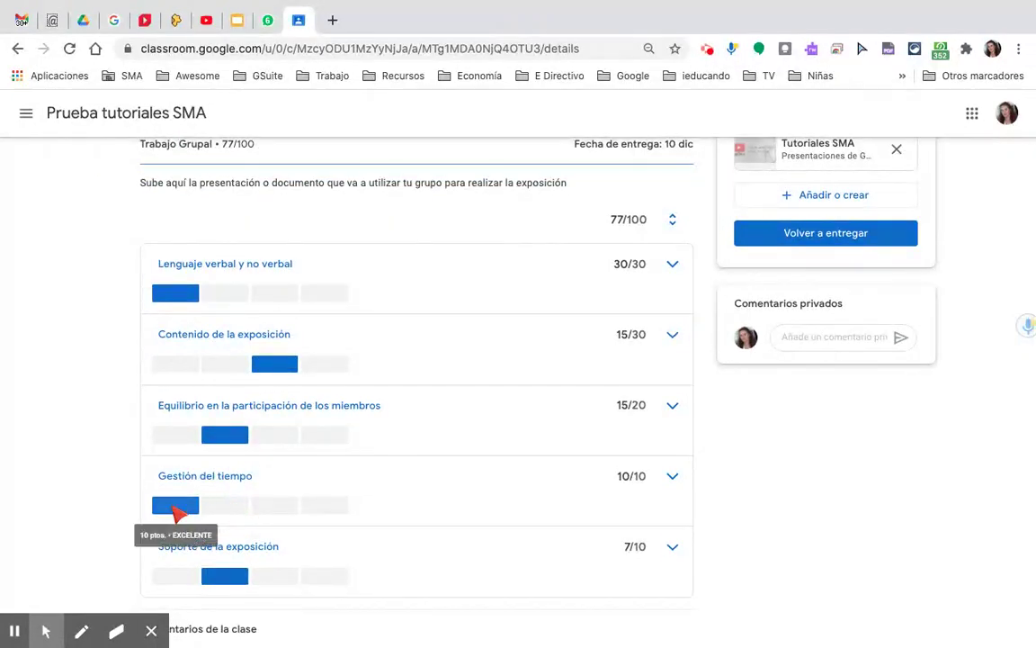
pyautogui.scroll(-1, 178, 510)
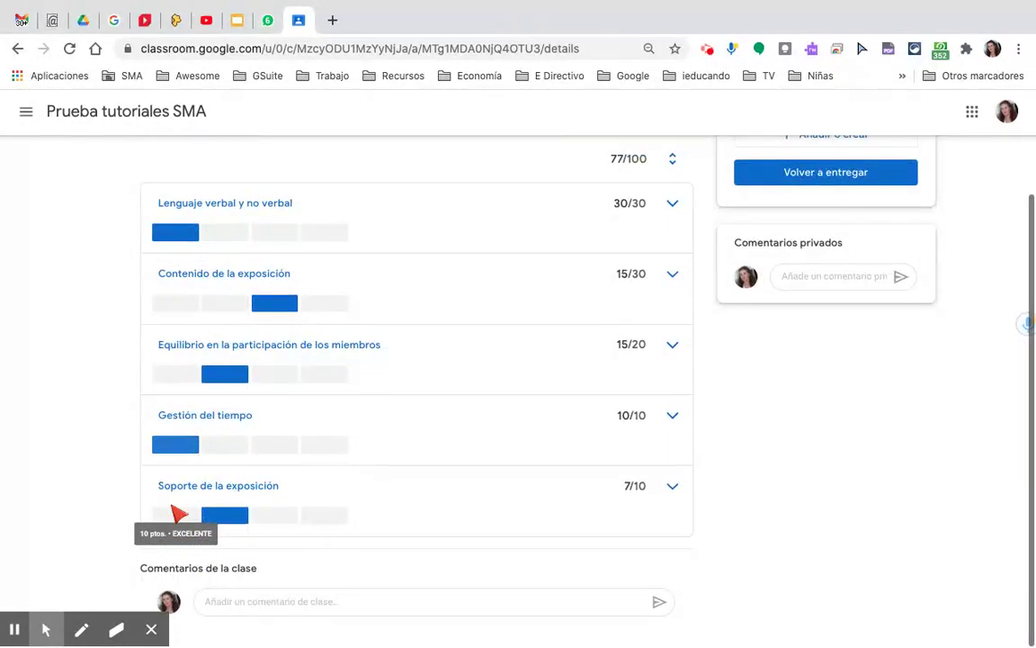
# - Expand "Soporte de la exposición", "Equilibrio en la participación de los miembros", "Contenido de la exposición" and "Lenguaje verbal y no verbal" to read the awarded level descriptions
pyautogui.click(232, 492)
pyautogui.scroll(-2, 232, 494)
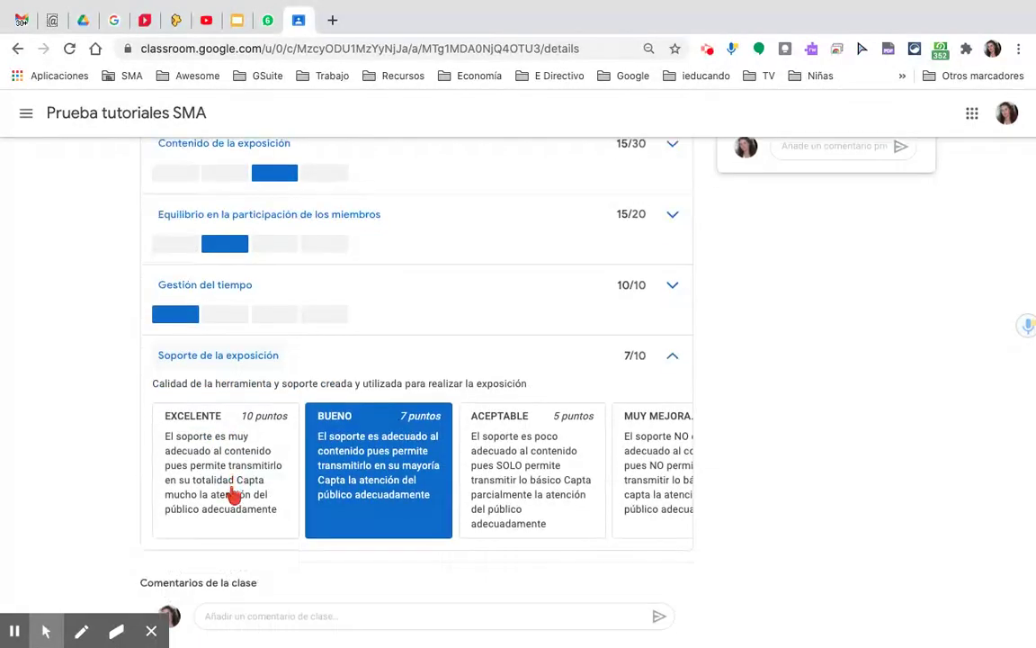
pyautogui.click(268, 224)
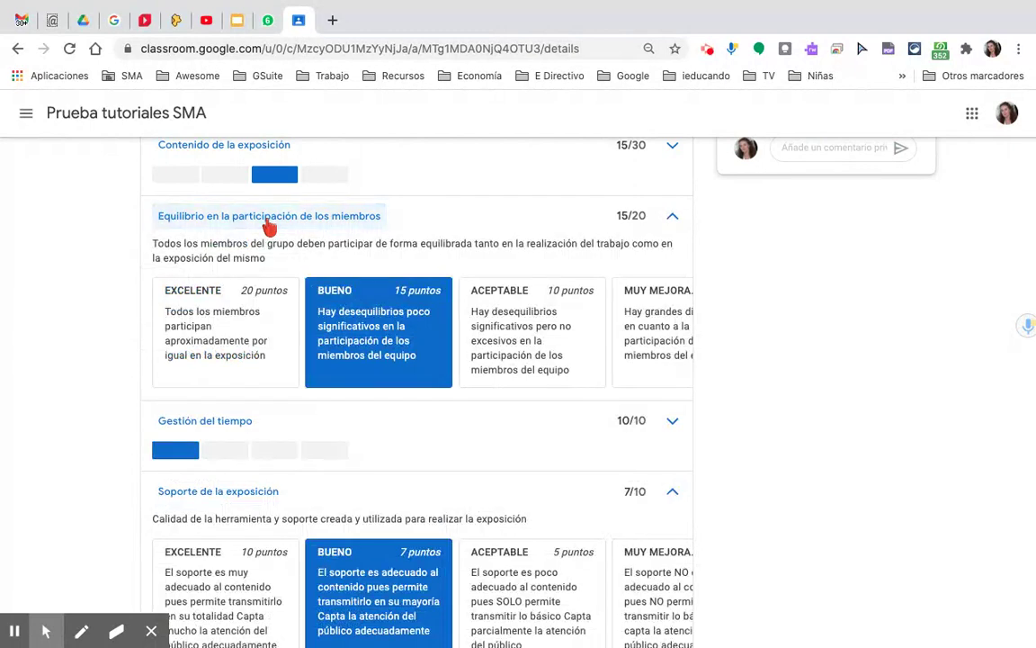
pyautogui.scroll(2, 382, 328)
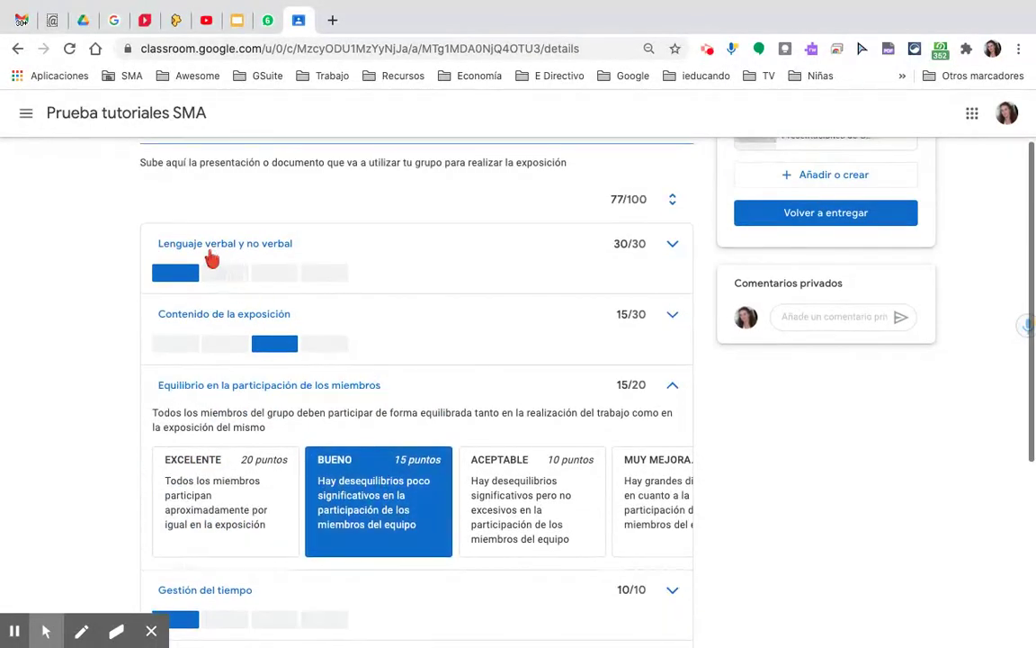
pyautogui.click(223, 315)
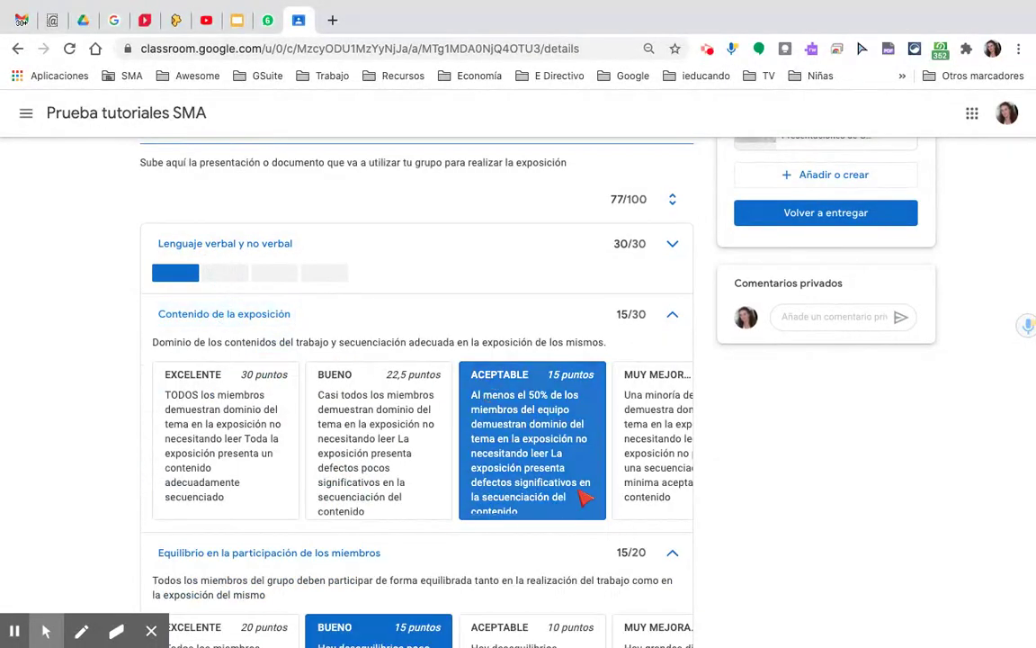
pyautogui.click(248, 251)
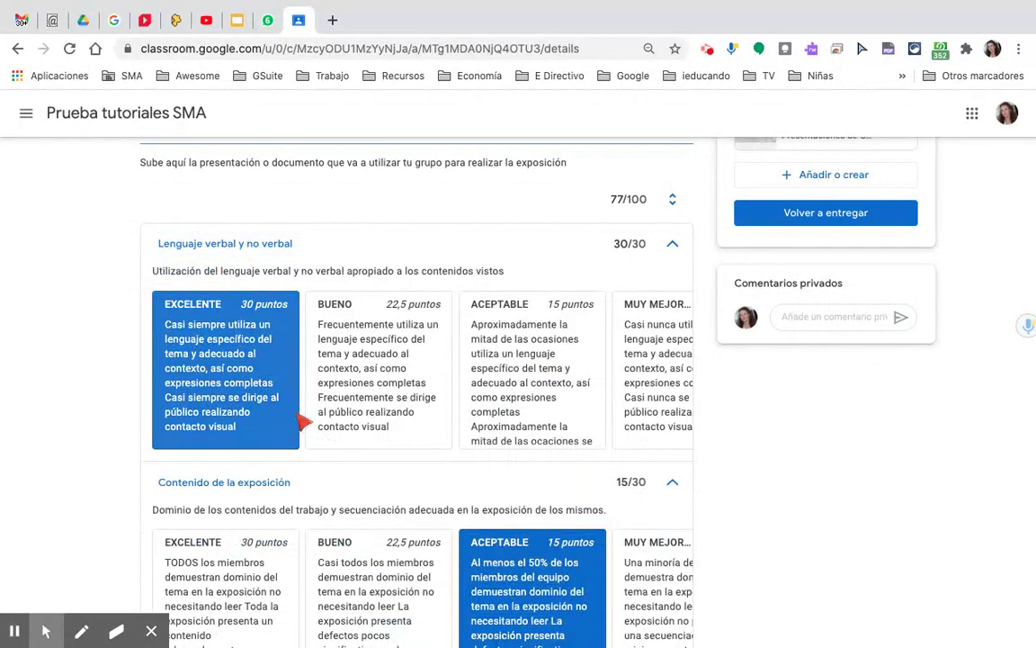
pyautogui.scroll(1, 443, 419)
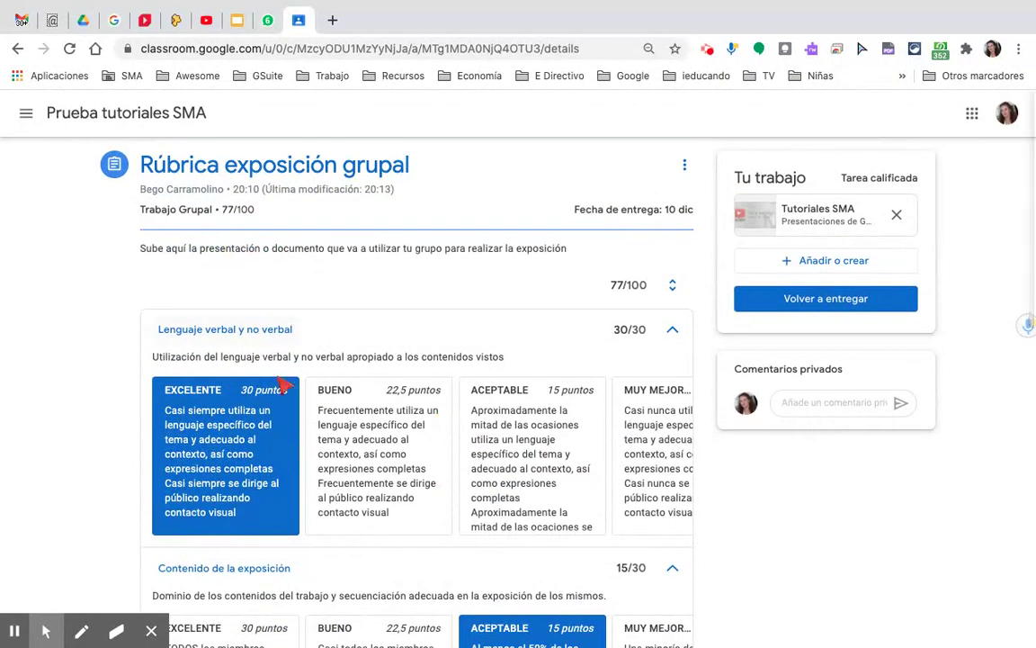
pyautogui.scroll(-1, 306, 457)
pyautogui.scroll(-5, 306, 457)
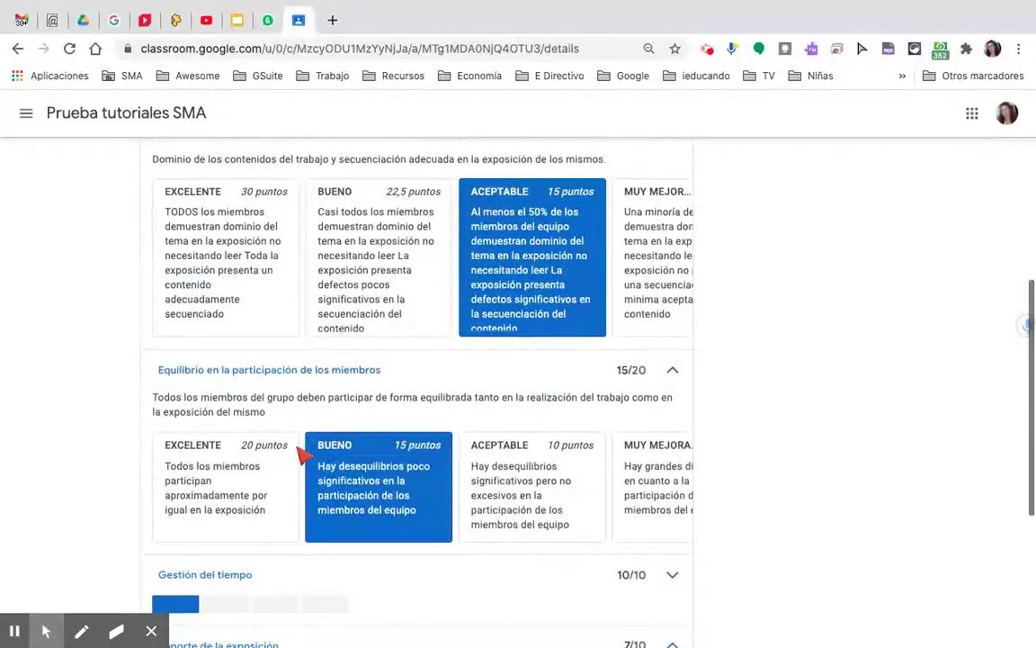
# - Switch back to the teacher's Classroom window and reopen the graded "Tutoriales SMA" submission from the assignment's student work overview
pyautogui.hotkey('ctrl', 'Up')
pyautogui.click(476, 67)
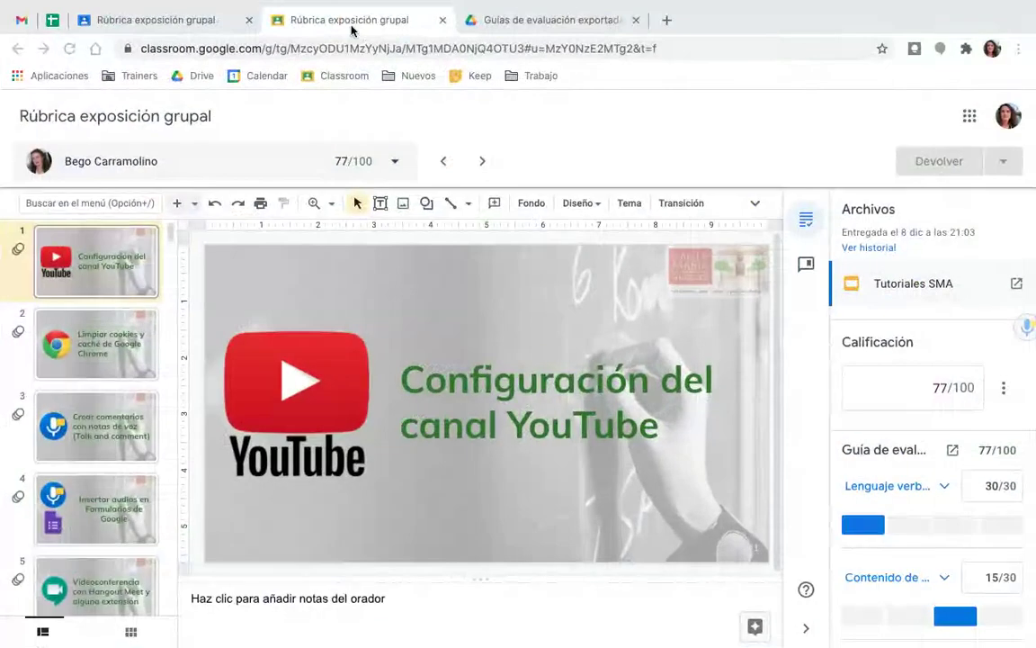
pyautogui.click(148, 20)
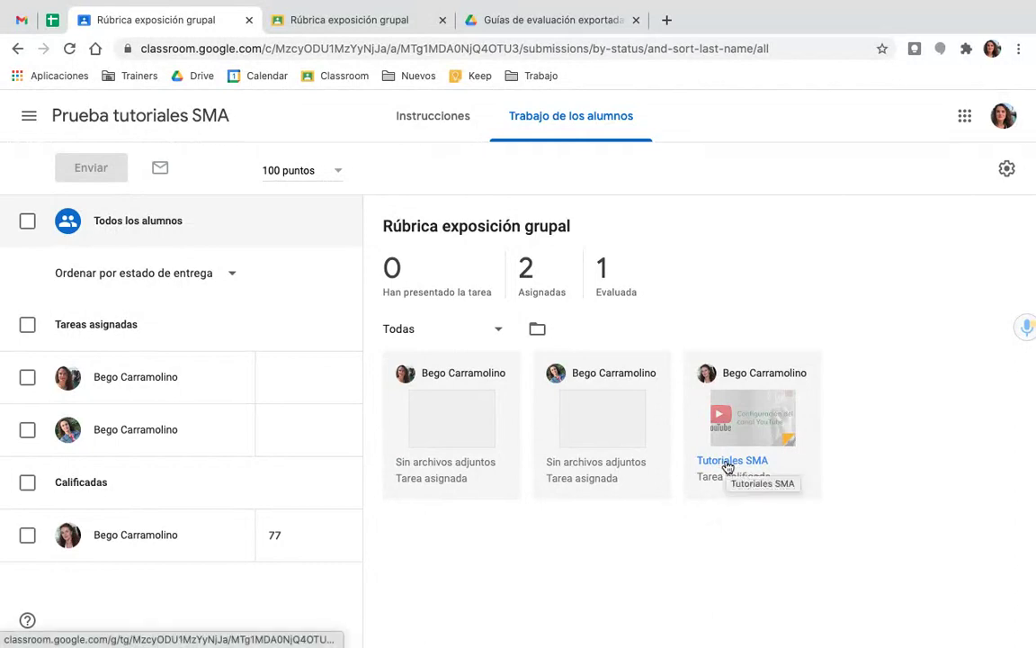
pyautogui.click(726, 465)
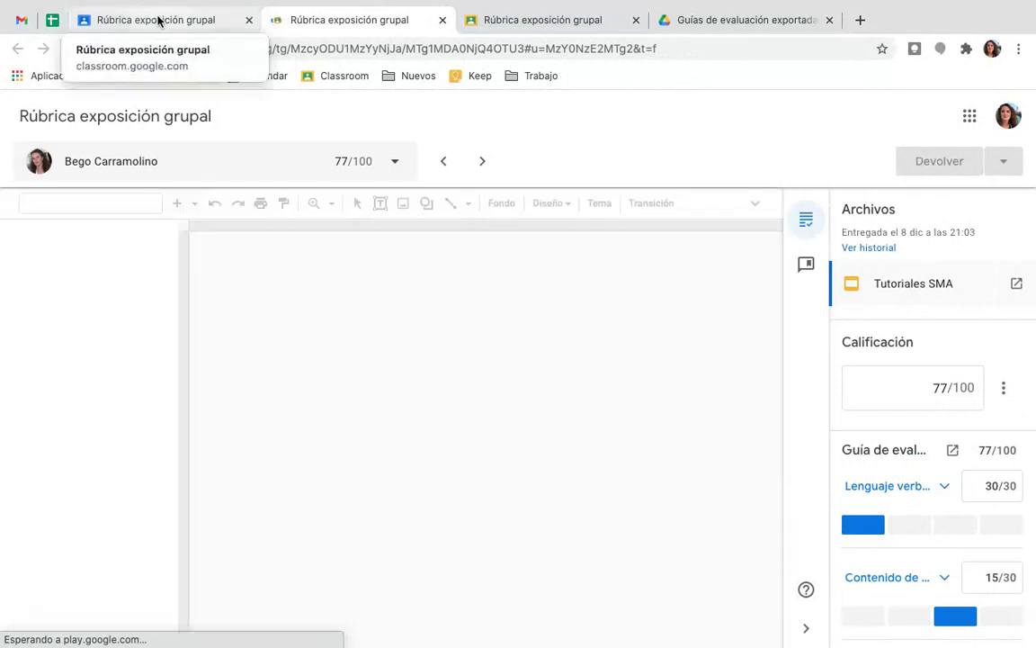
# - Go back to the student work overview, view the assignment's instructions, and open the main page of the class "Prueba tutoriales SMA"
pyautogui.click(161, 22)
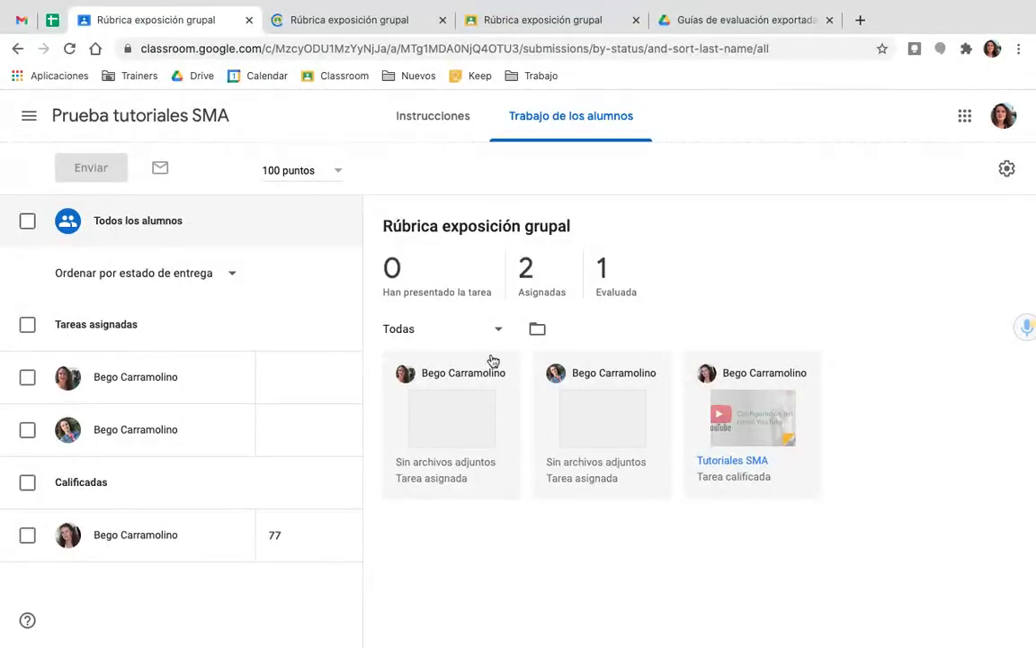
pyautogui.click(424, 121)
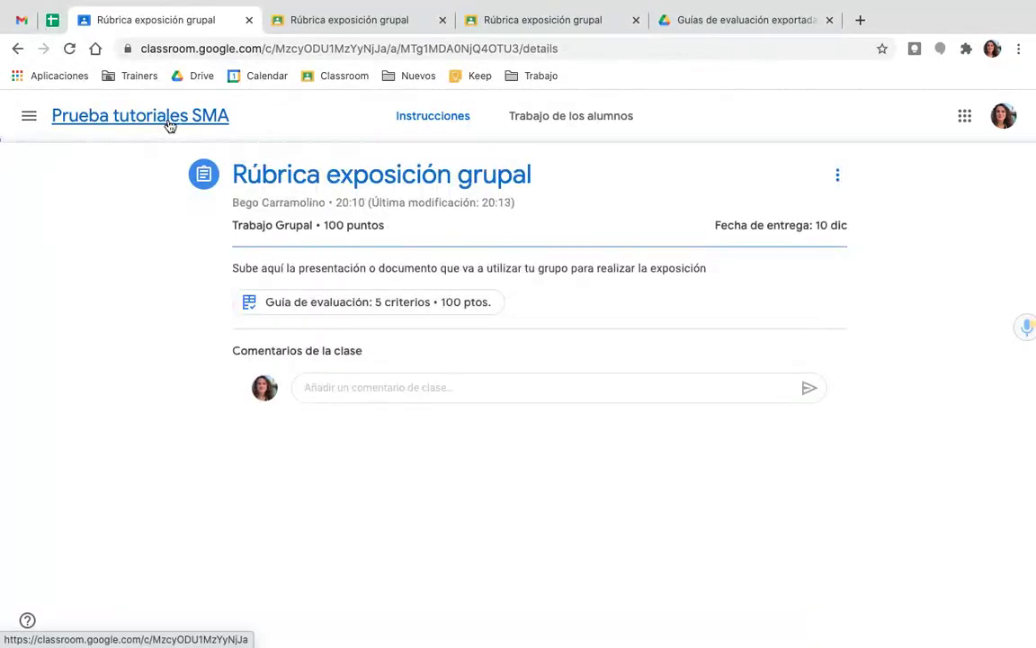
pyautogui.click(168, 124)
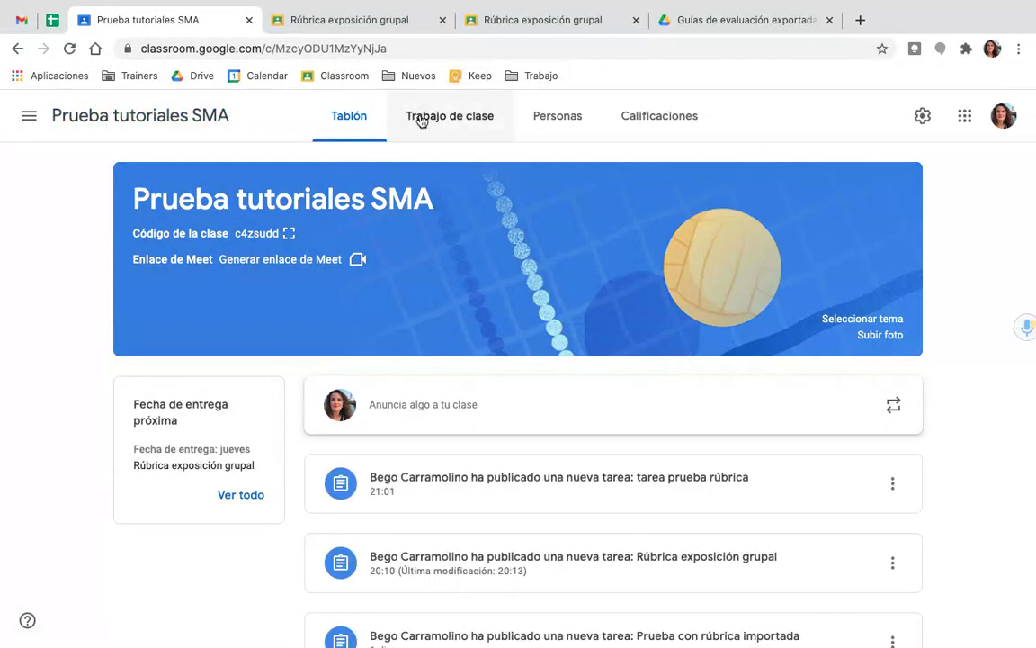
# - Start a new assignment in the class's classwork and title it "Título"
pyautogui.click(446, 120)
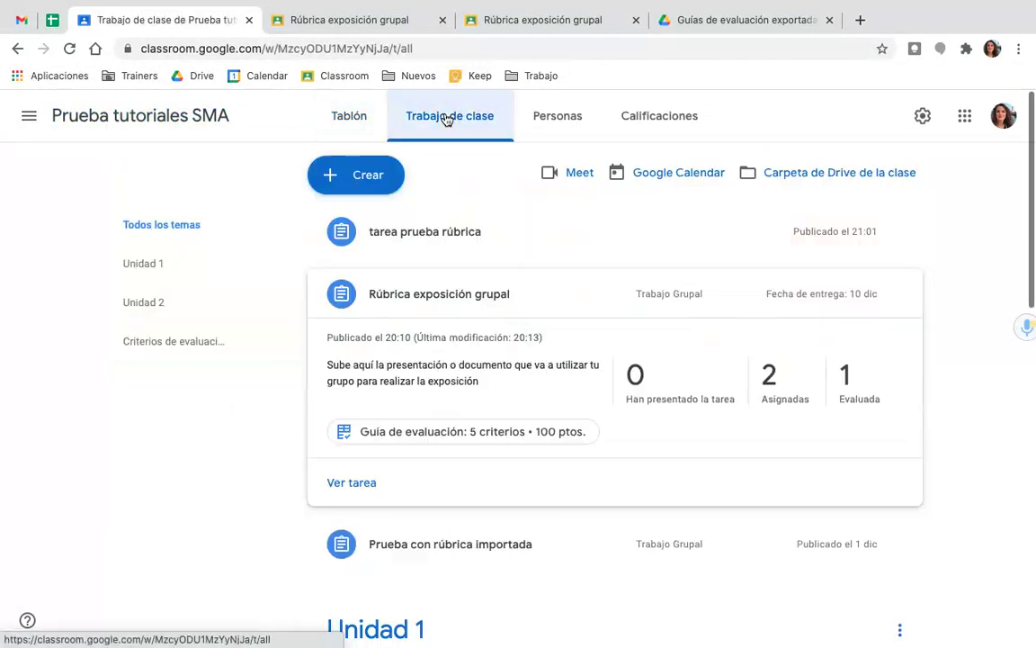
pyautogui.click(378, 186)
pyautogui.click(370, 231)
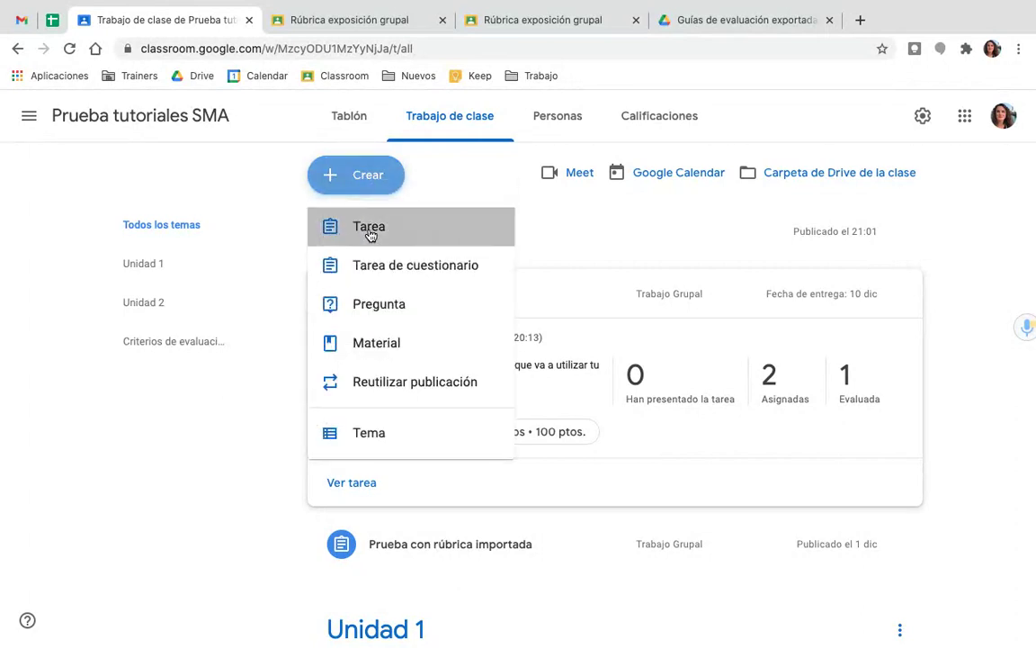
pyautogui.write('Título')
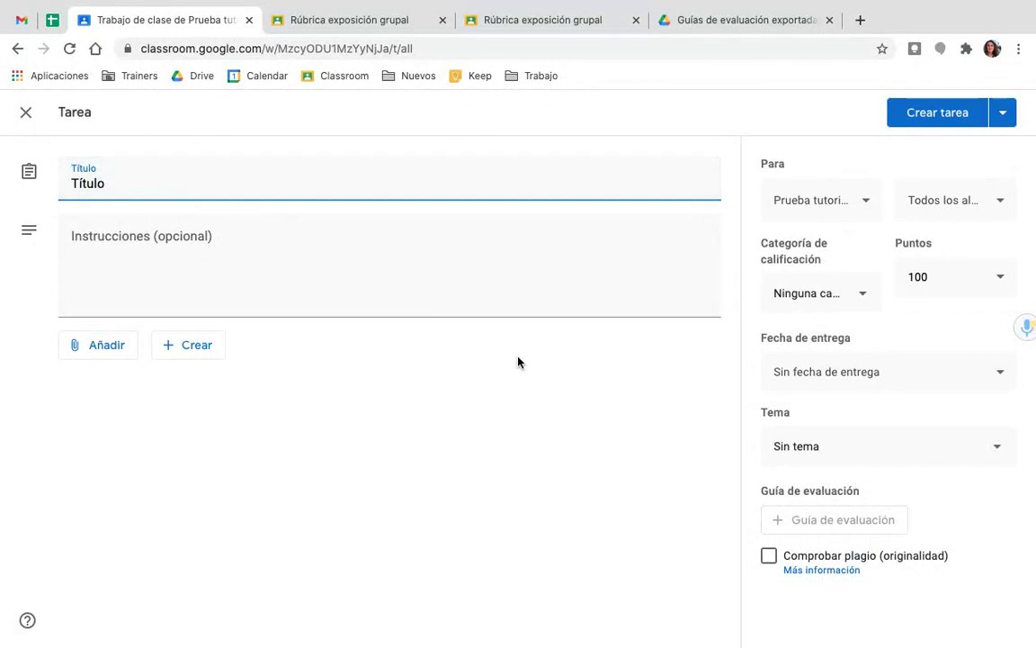
# - Reuse the existing rubric "Rúbrica exposición grupal" from the class "Prueba tutoriales SMA" in the new assignment
pyautogui.click(800, 521)
pyautogui.click(822, 522)
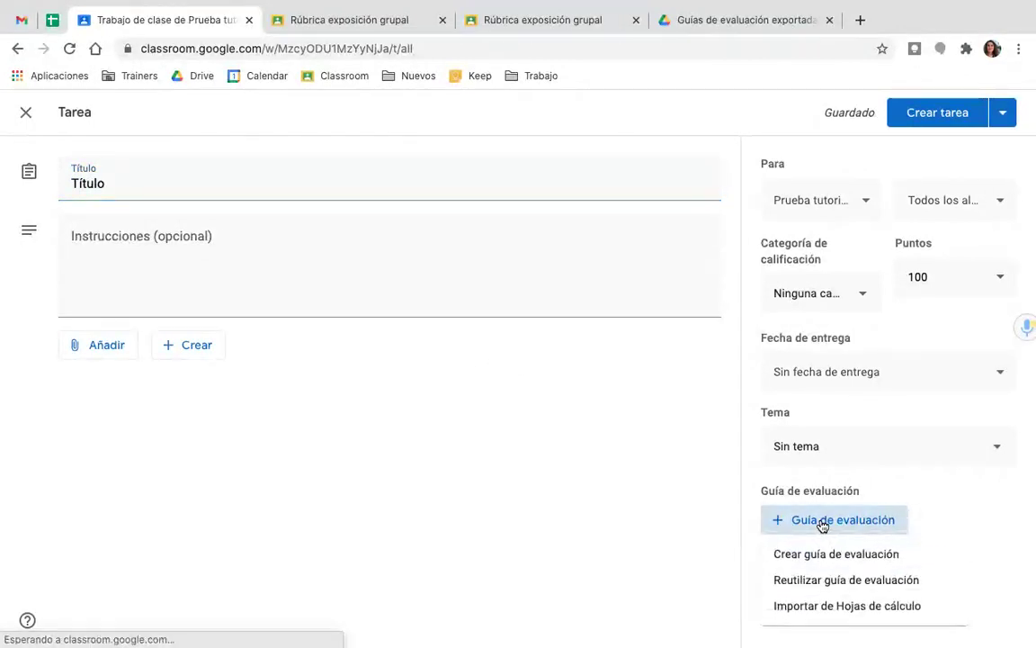
pyautogui.click(818, 582)
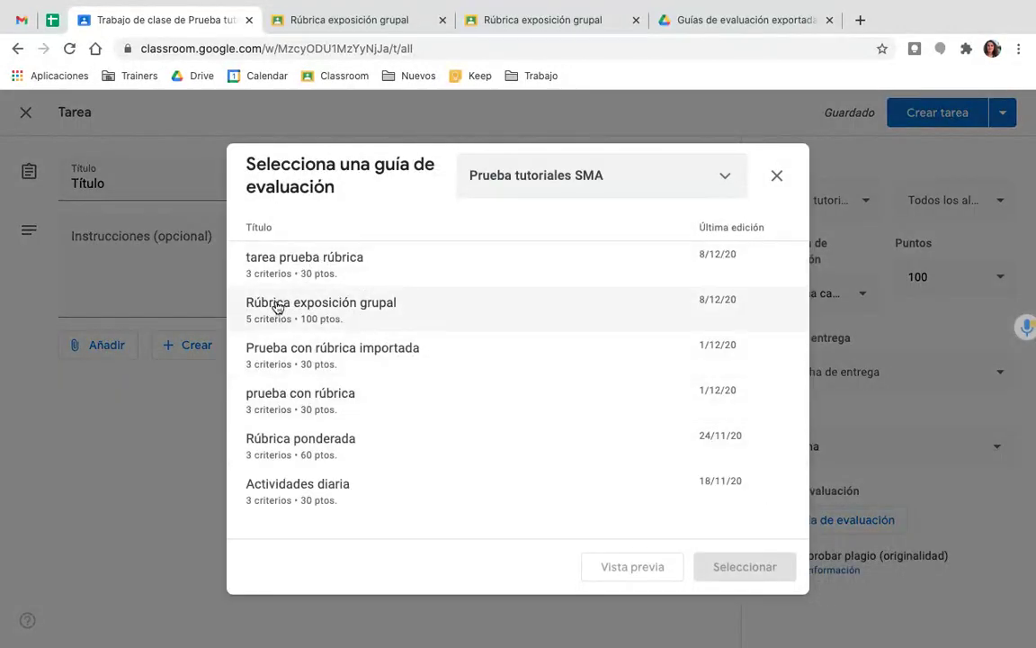
pyautogui.click(318, 322)
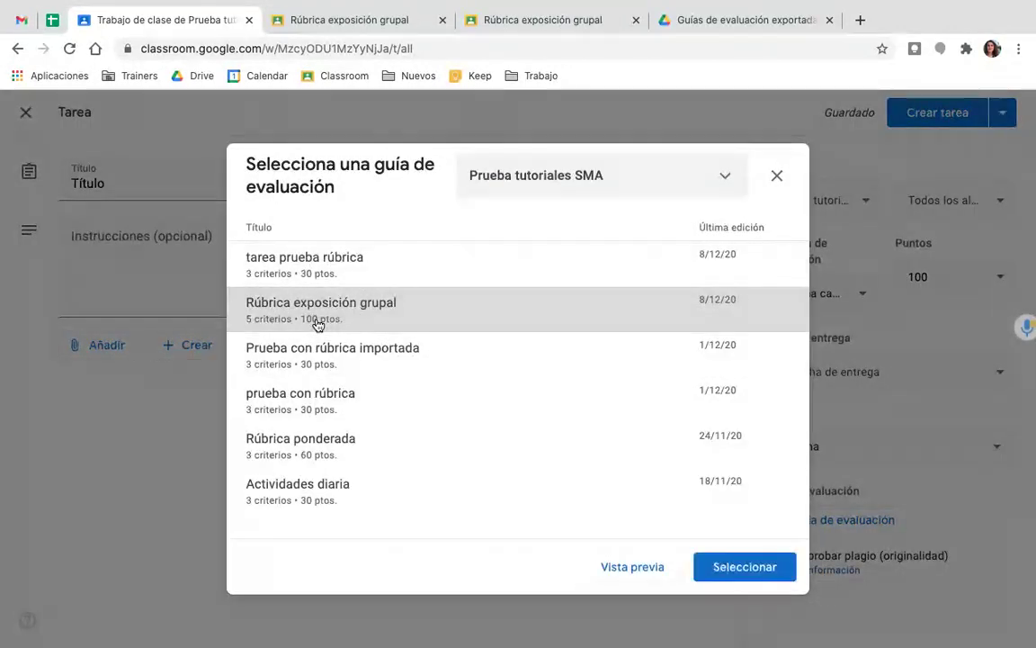
pyautogui.click(740, 569)
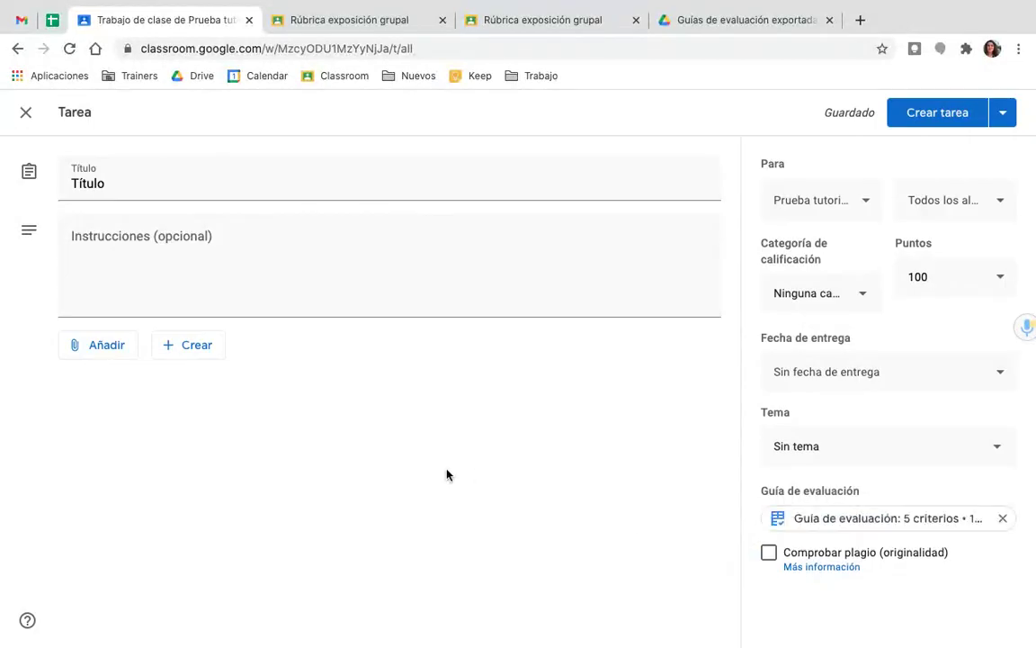
# - Open the attached rubric, put it in edit mode, and review its criteria down to "Gestión del tiempo"
pyautogui.click(834, 520)
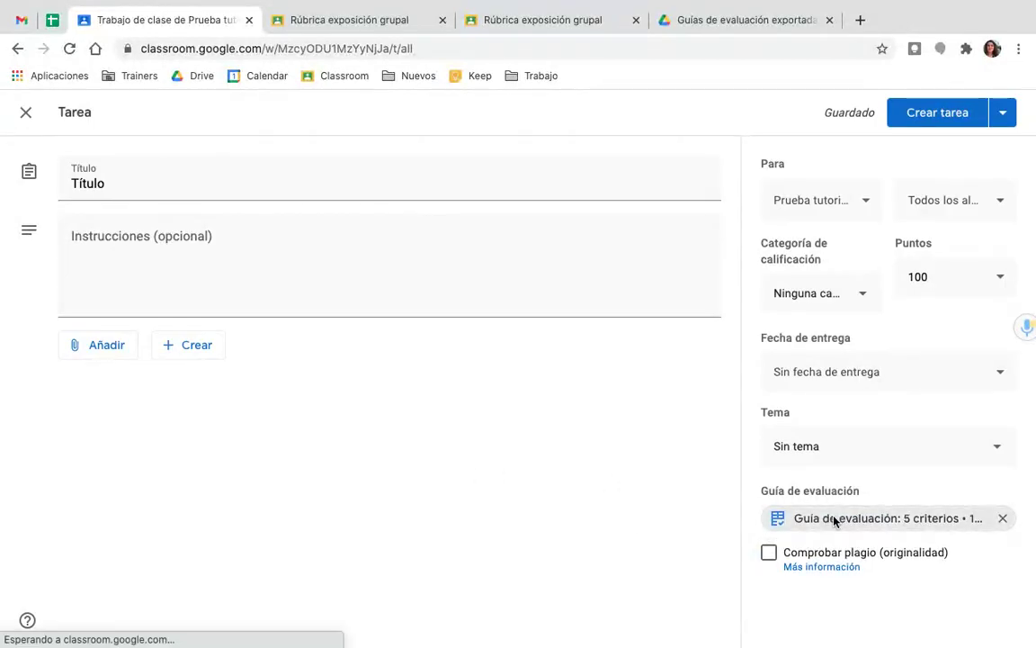
pyautogui.scroll(-5, 216, 309)
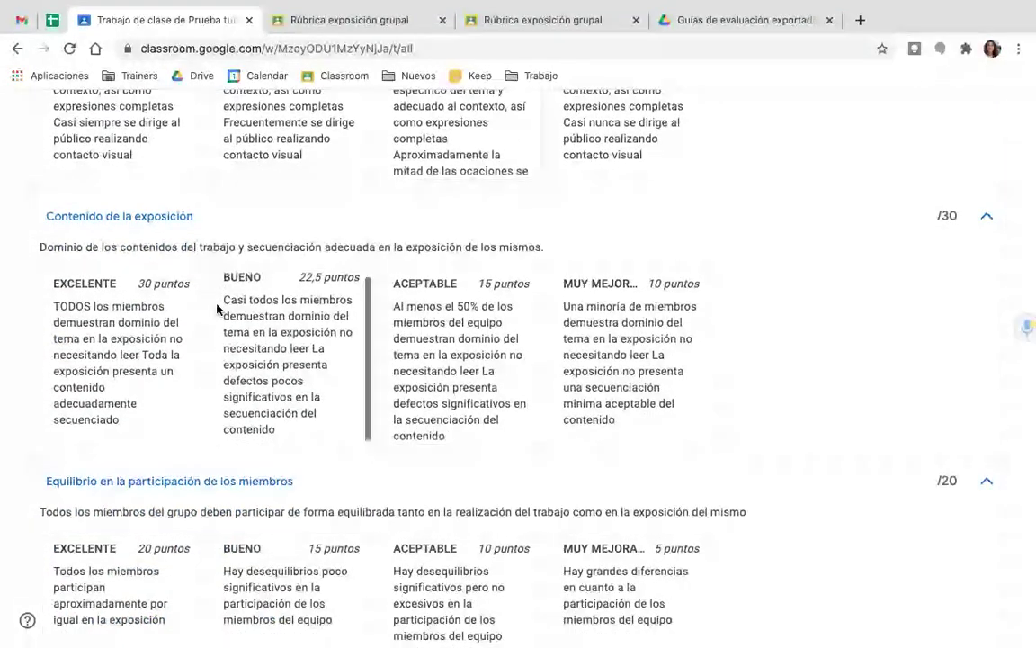
pyautogui.scroll(4, 216, 309)
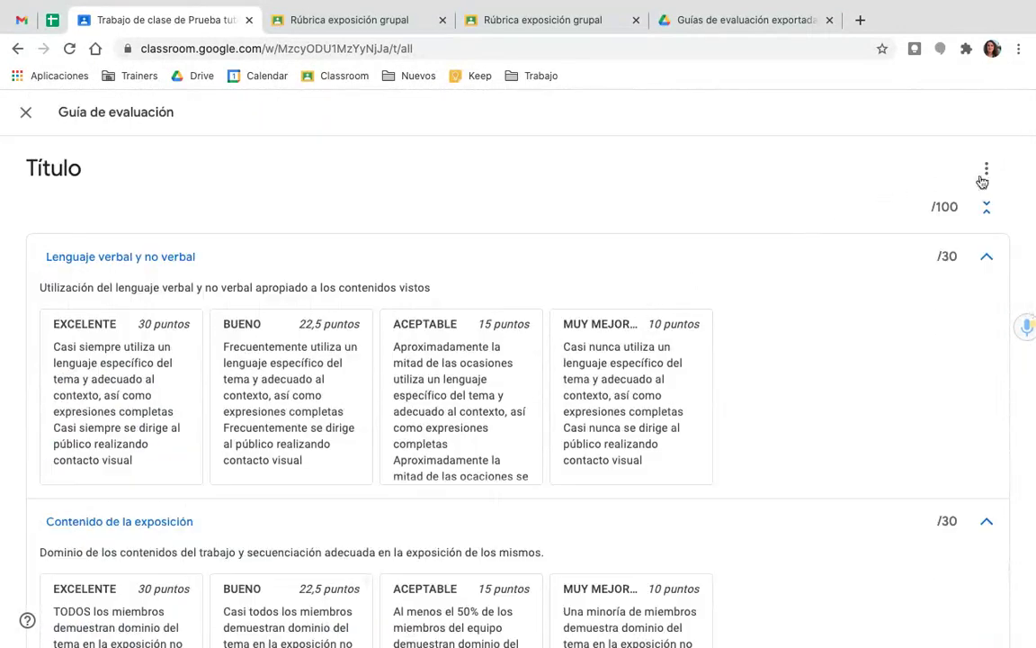
pyautogui.click(988, 170)
pyautogui.click(825, 208)
pyautogui.scroll(-10, 407, 343)
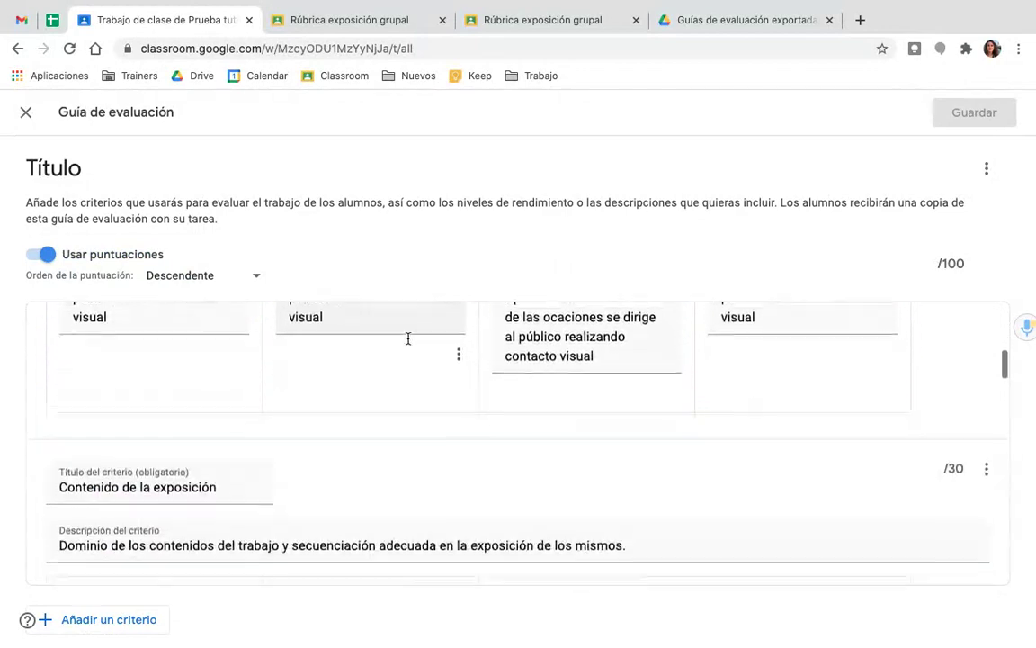
pyautogui.scroll(-10, 408, 338)
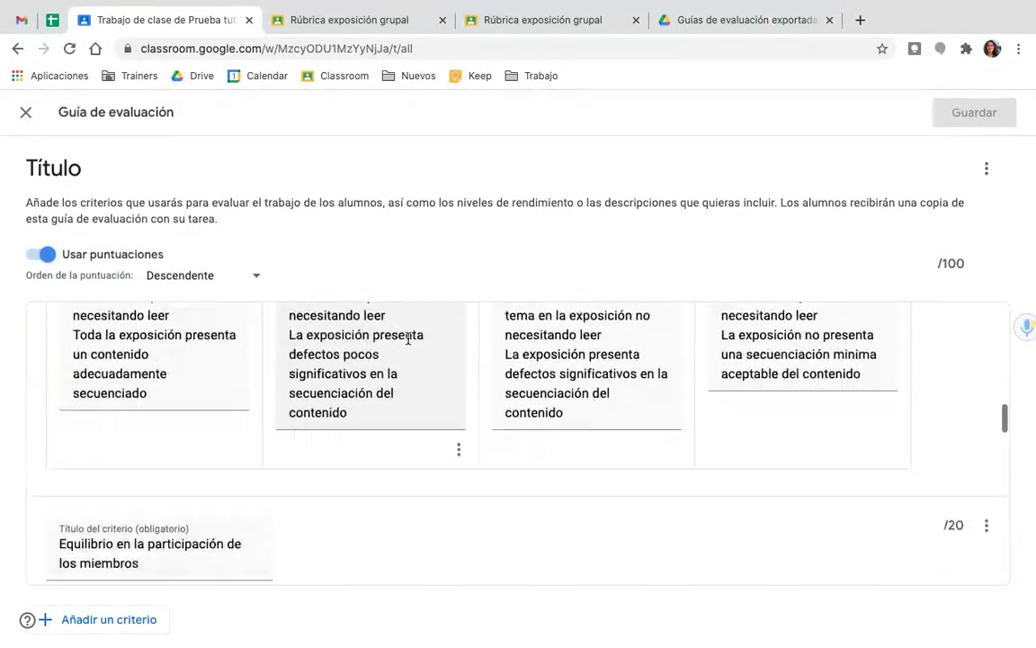
pyautogui.scroll(-10, 407, 341)
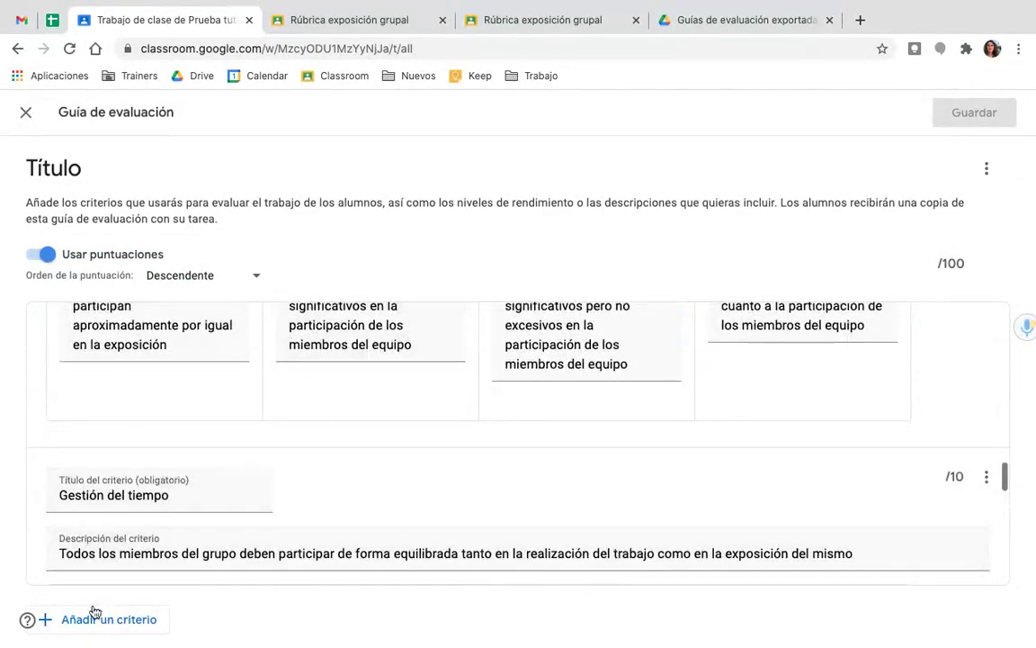
# - View the options of the criterion "Equilibrio en la participación de los miembros" and the points fields of its EXCELENTE and BUENO levels
pyautogui.scroll(5, 581, 486)
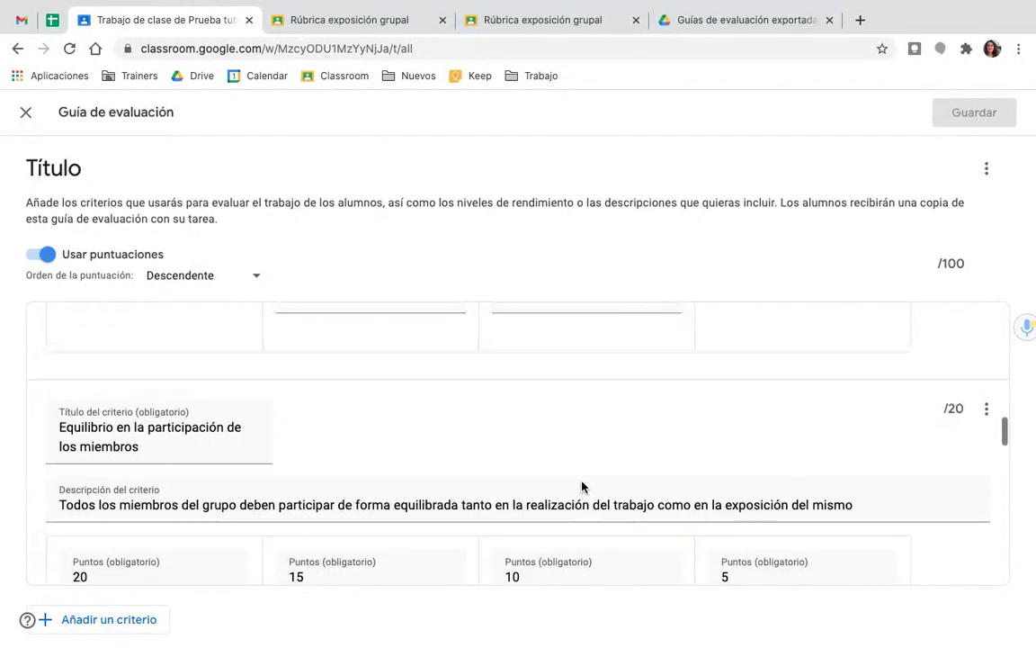
pyautogui.click(987, 409)
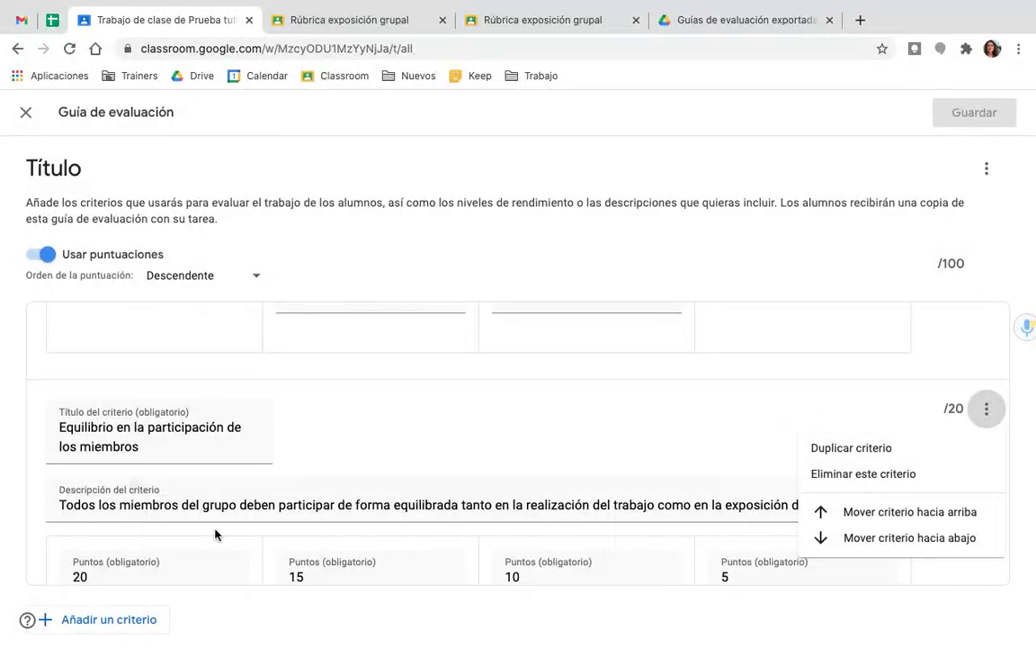
pyautogui.scroll(-3, 208, 485)
pyautogui.click(94, 468)
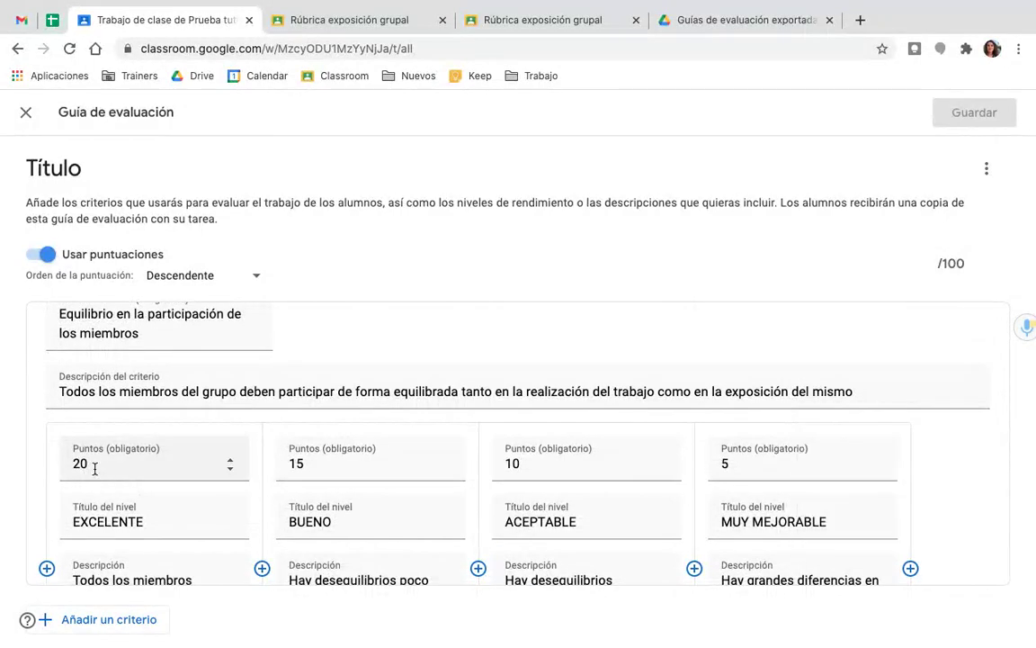
pyautogui.scroll(-3, 90, 454)
pyautogui.click(306, 338)
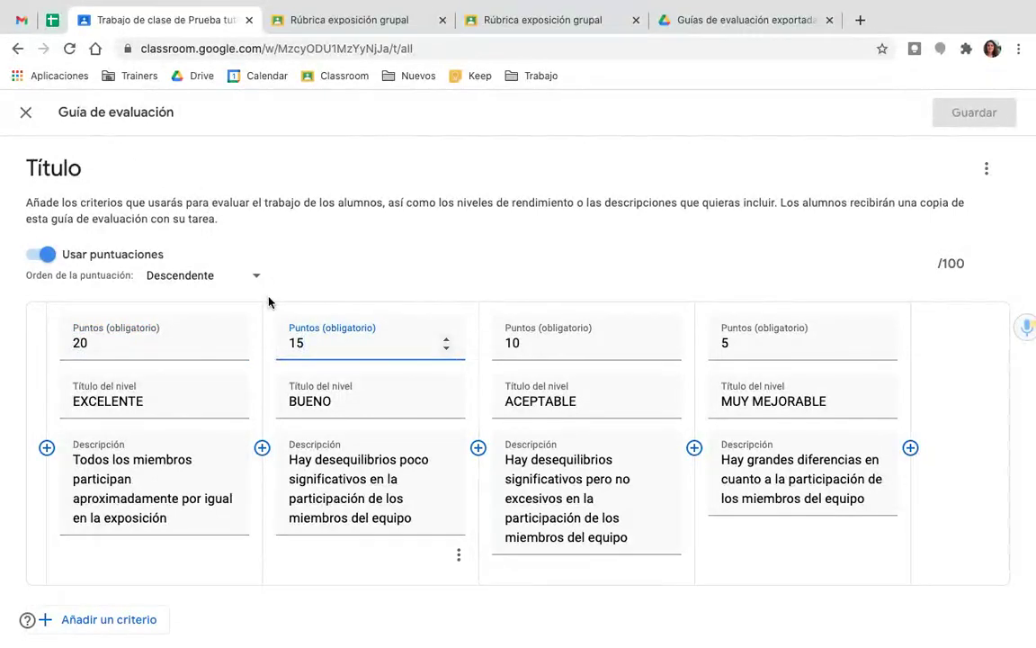
# - Close the rubric editor without saving and discard the draft assignment
pyautogui.click(26, 113)
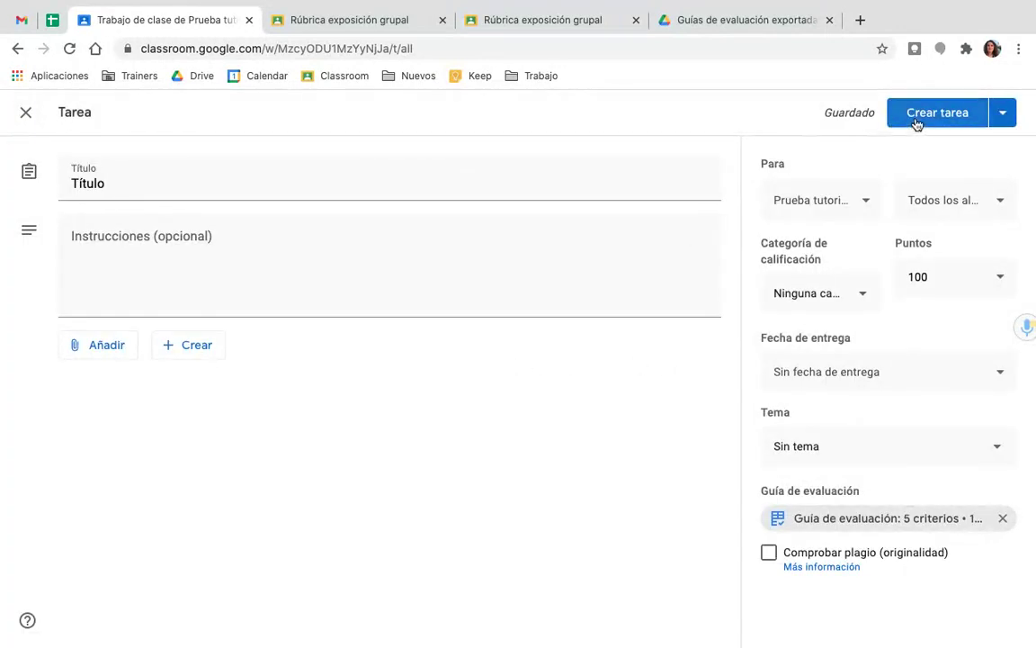
pyautogui.click(1006, 117)
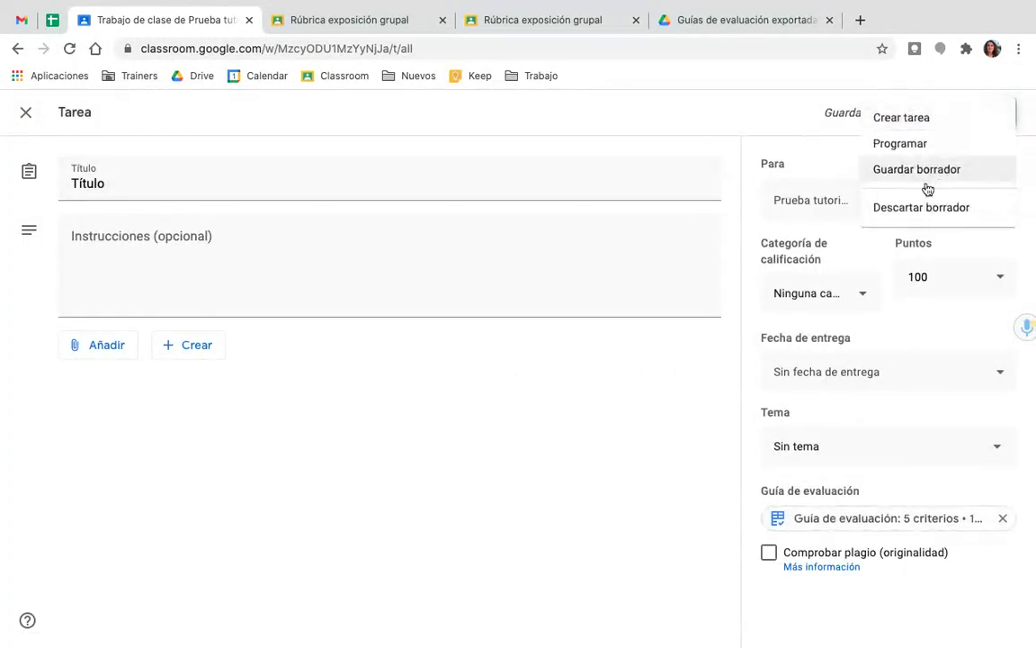
pyautogui.click(907, 210)
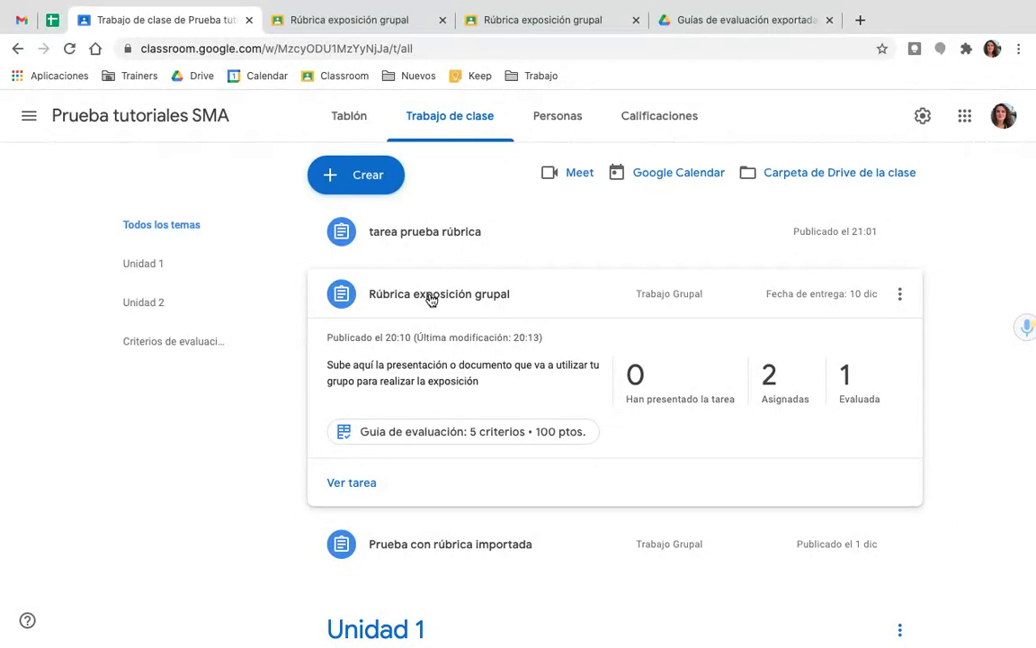
# - Open the rubric of the published "Rúbrica exposición grupal" assignment and review its criteria, levels and points
pyautogui.click(417, 436)
pyautogui.scroll(-4, 277, 400)
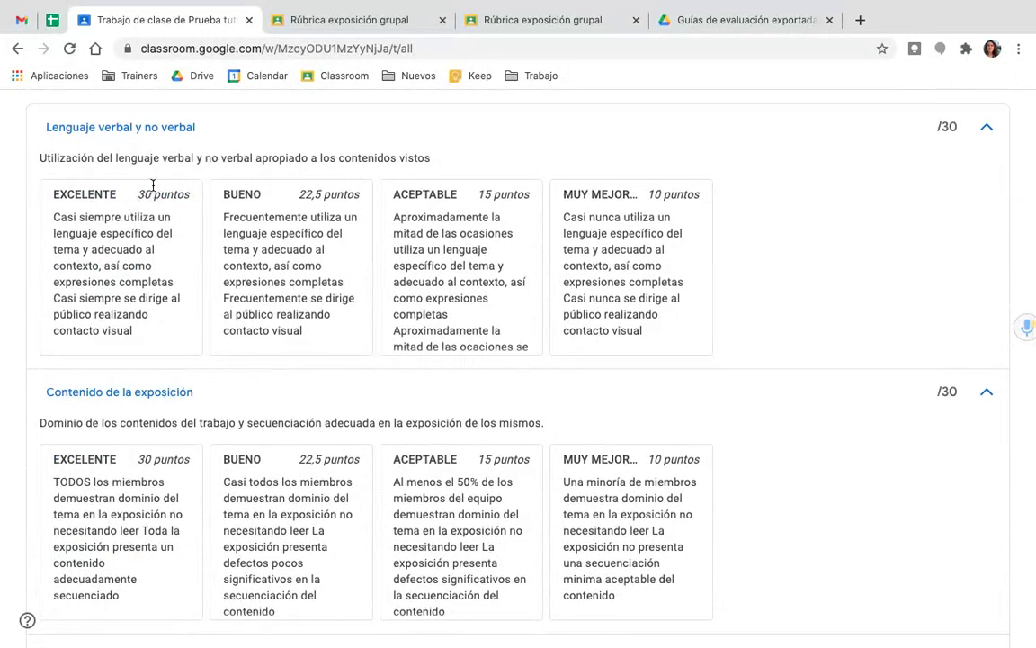
pyautogui.scroll(-2, 252, 410)
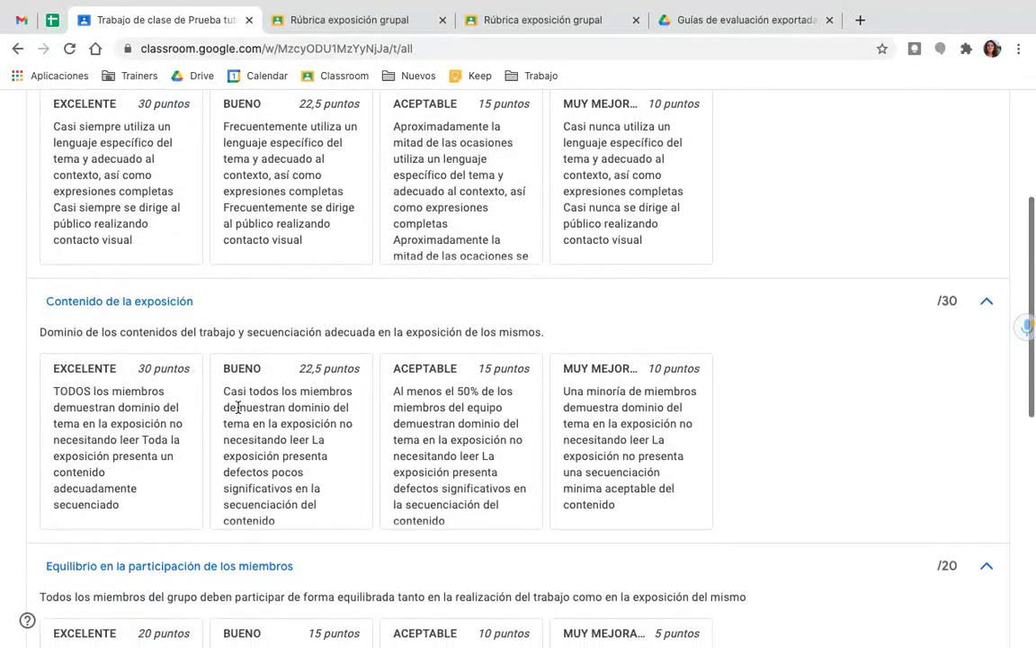
pyautogui.scroll(-6, 311, 434)
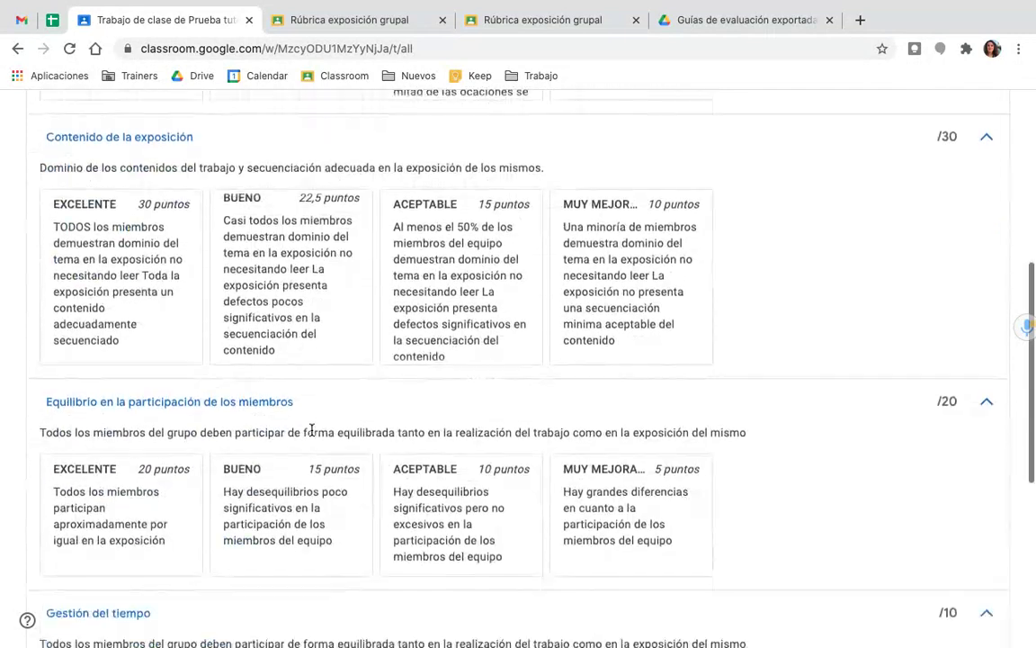
pyautogui.scroll(-3, 311, 435)
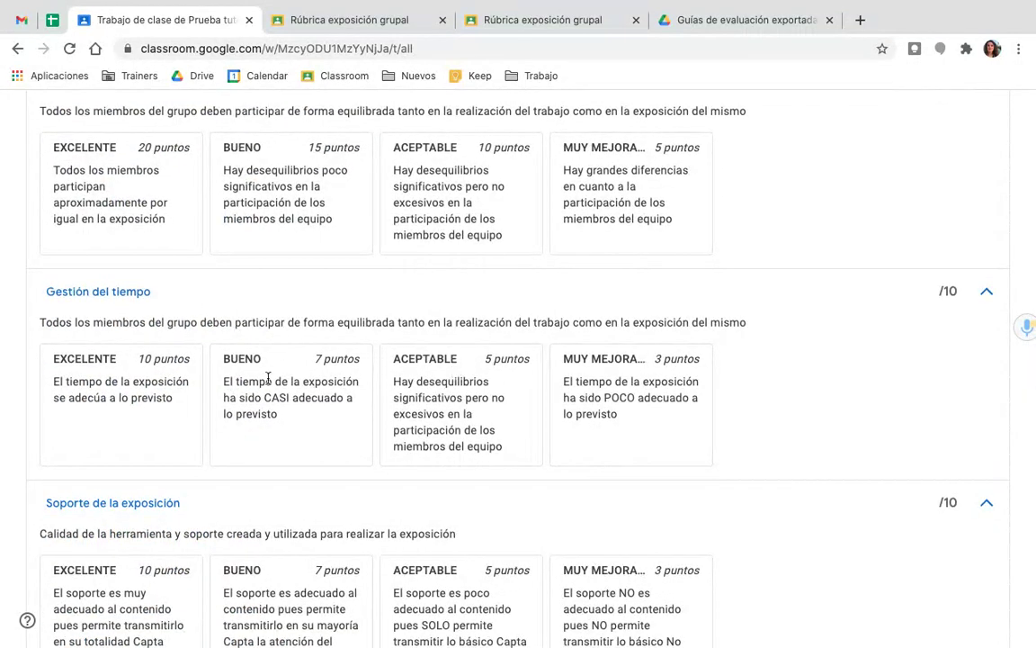
pyautogui.scroll(12, 166, 317)
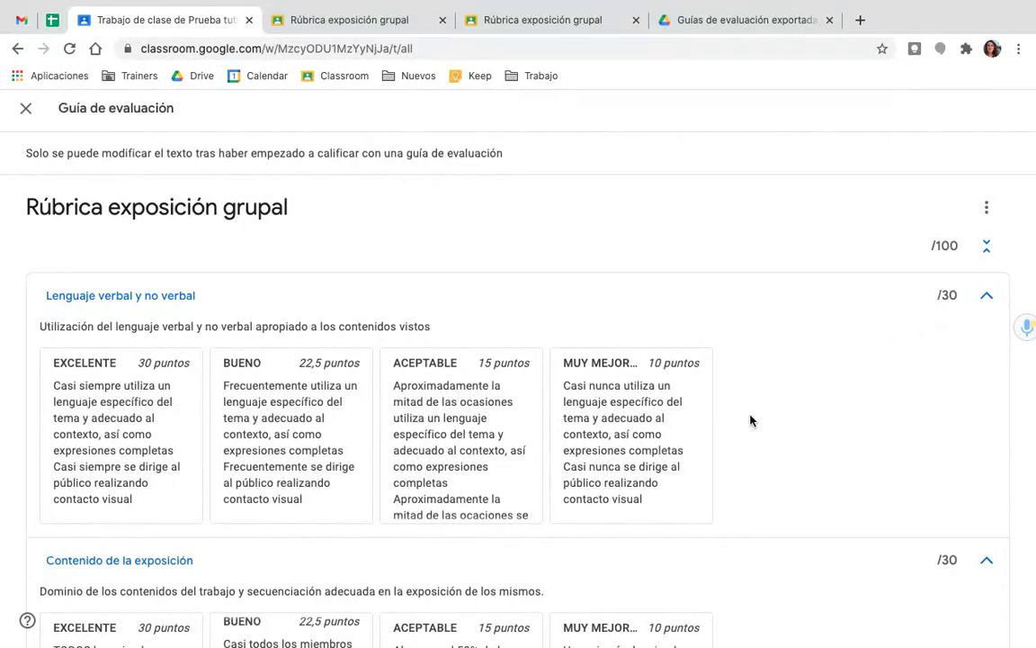
pyautogui.scroll(-2, 751, 420)
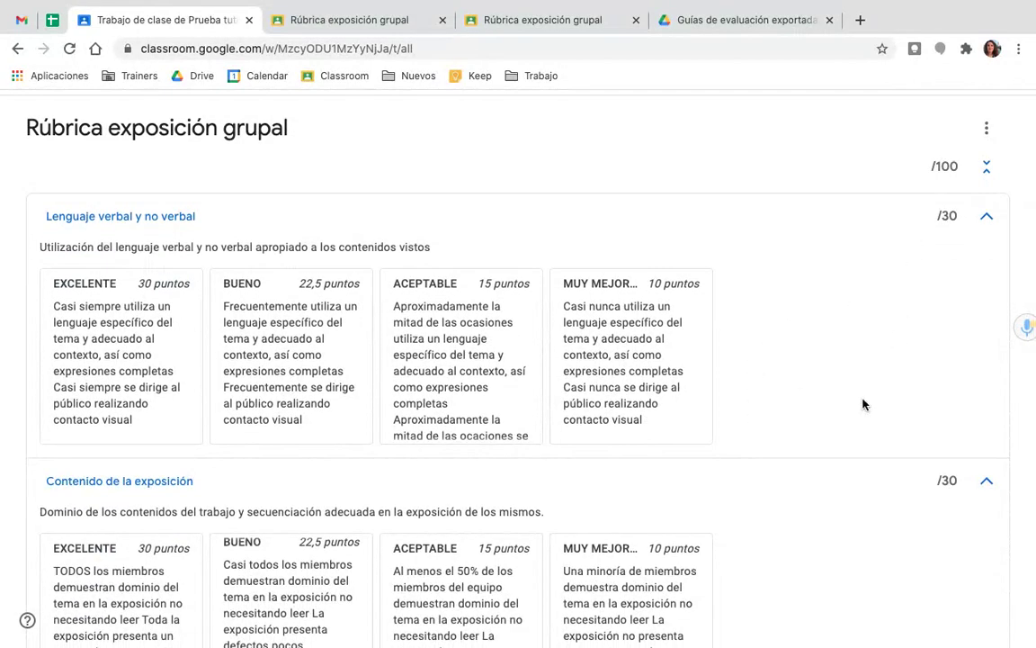
pyautogui.scroll(-7, 862, 404)
pyautogui.scroll(4, 862, 404)
pyautogui.scroll(5, 861, 404)
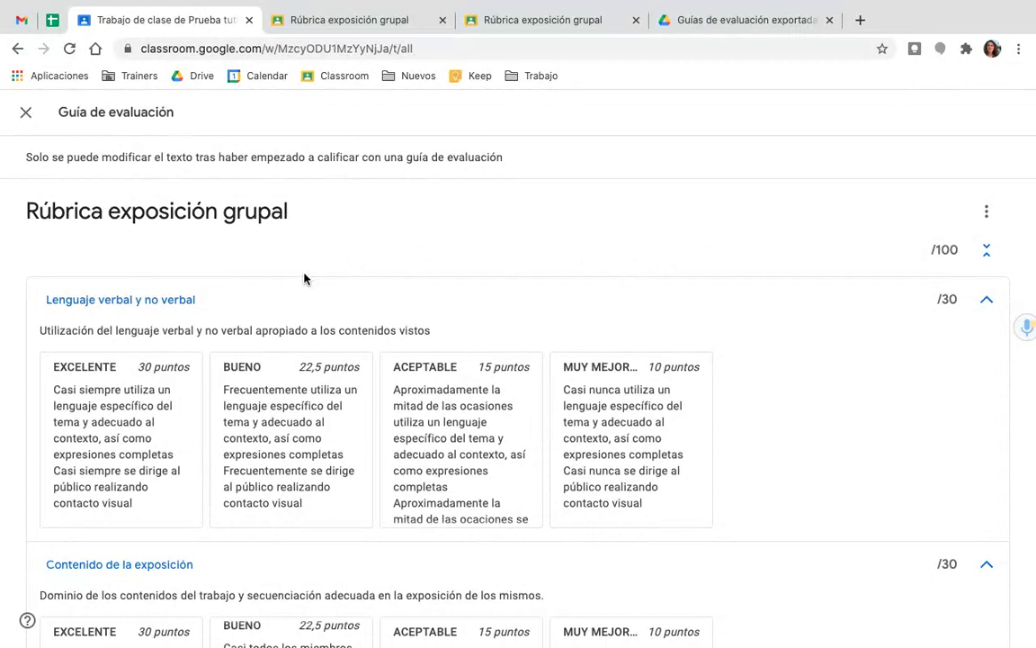
# - Close the rubric and switch to the student's Classroom window showing the graded assignment
pyautogui.click(26, 115)
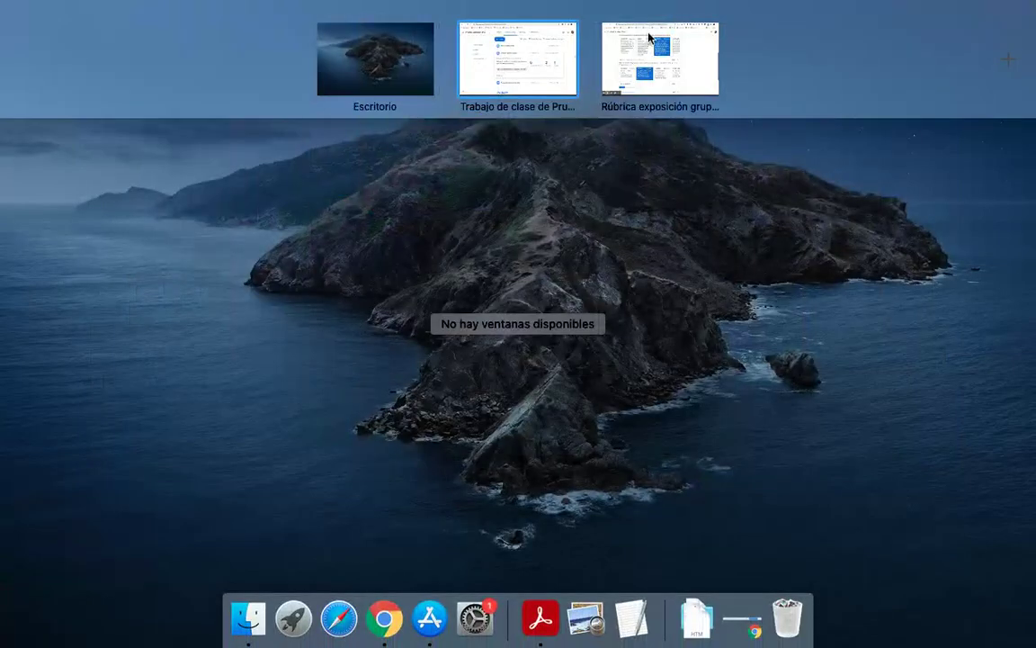
pyautogui.click(671, 53)
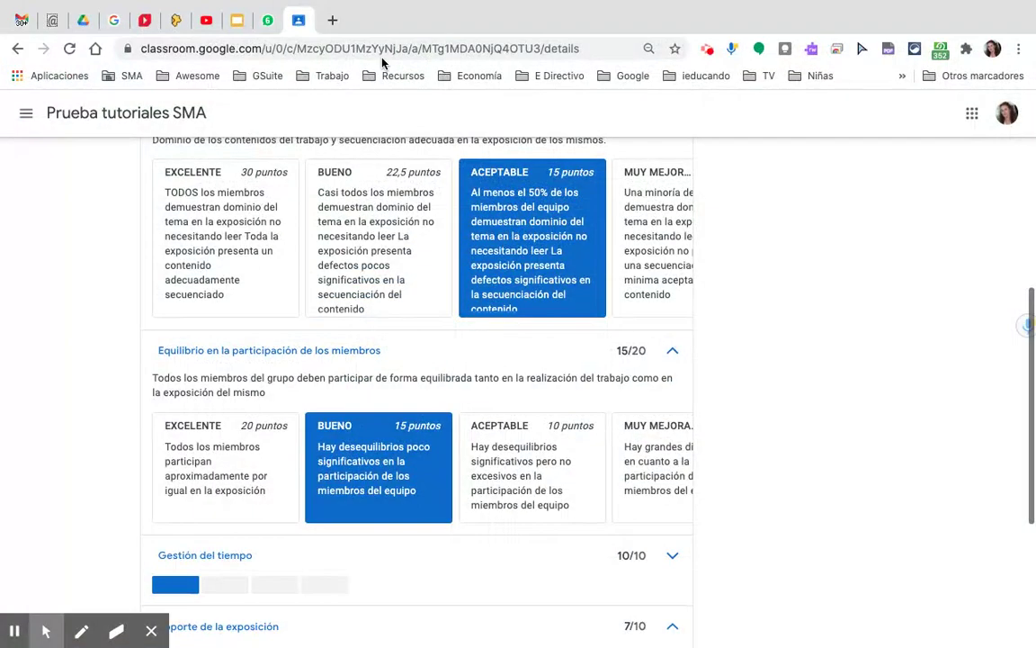